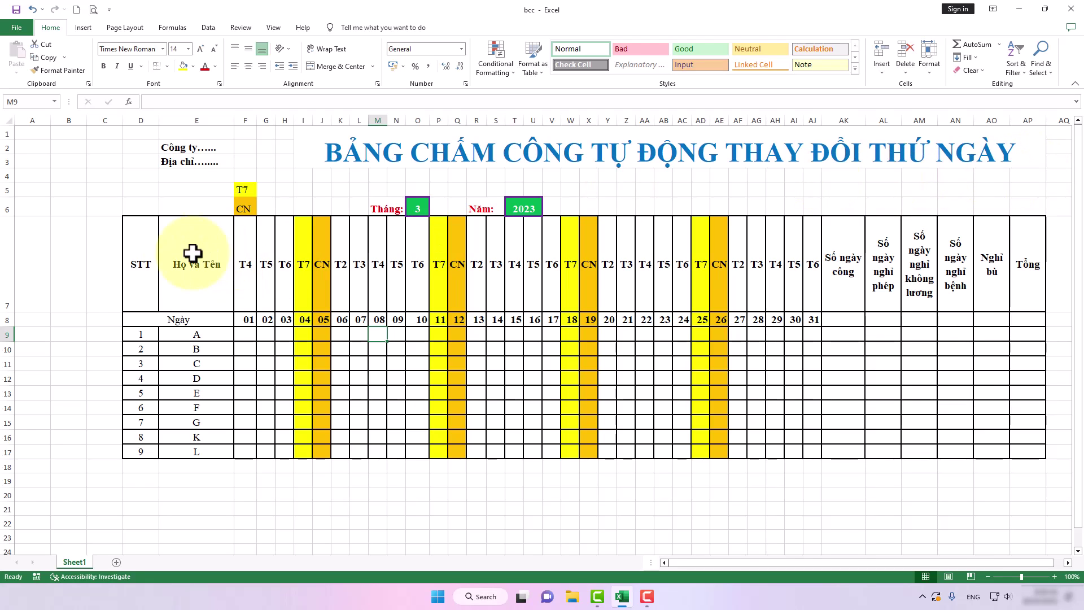
# In the original timesheet, try months 5, 7 and 3 to watch the calendar recalculate
pyautogui.moveTo(138, 235)
pyautogui.mouseDown()
pyautogui.moveTo(850, 432)
pyautogui.moveTo(832, 464)
pyautogui.mouseUp()
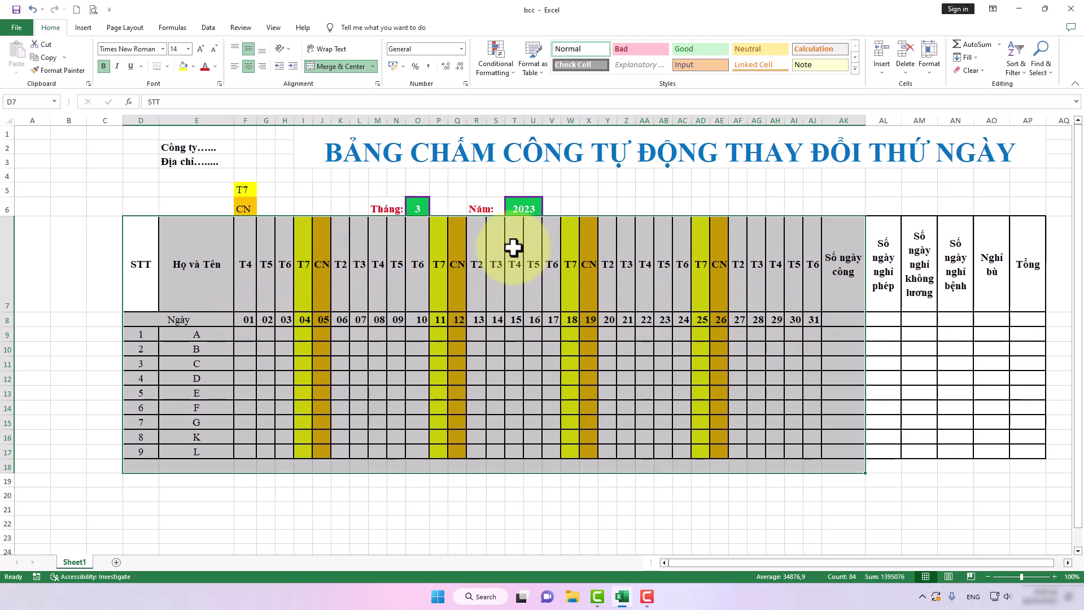
pyautogui.click(422, 207)
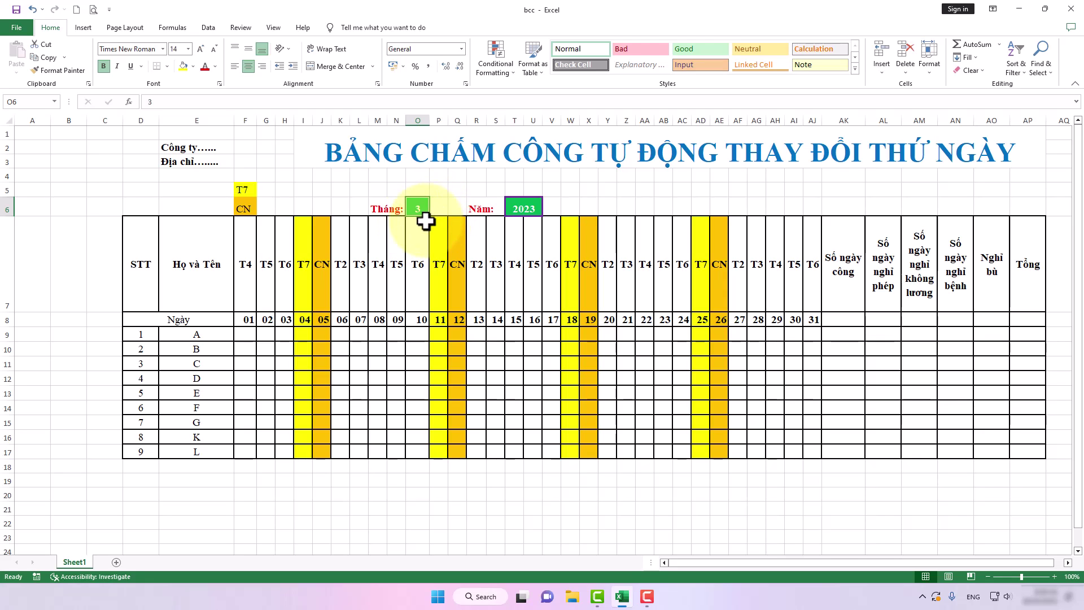
pyautogui.write('5')
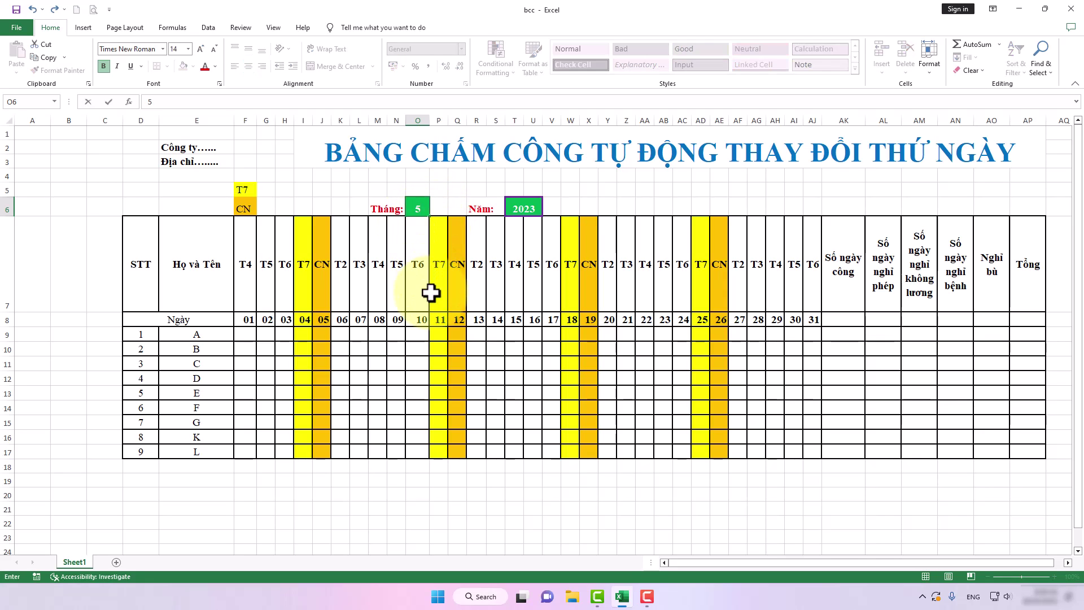
pyautogui.click(428, 293)
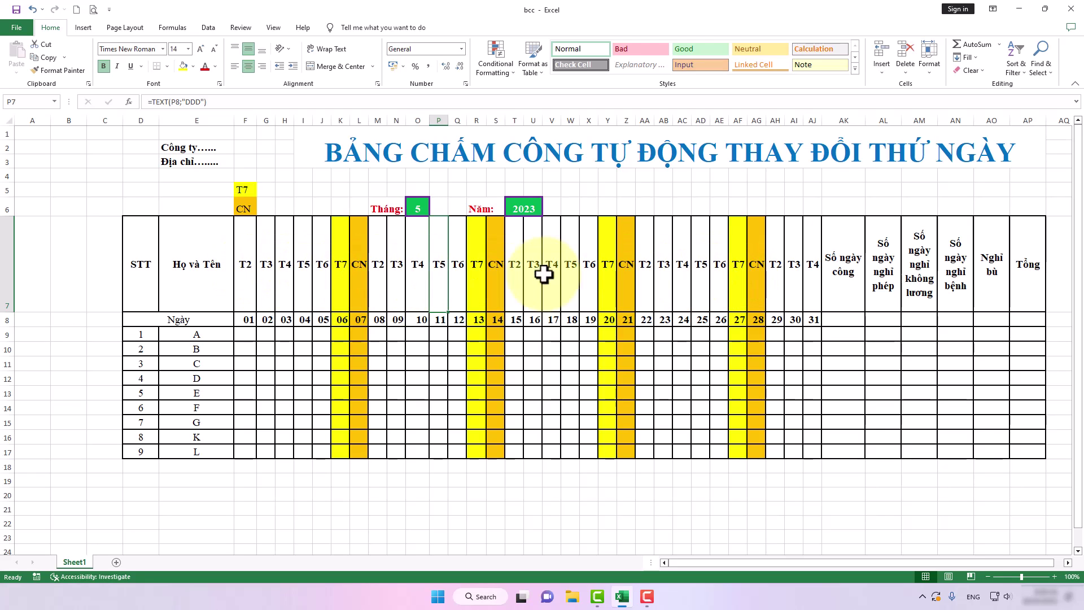
pyautogui.click(416, 210)
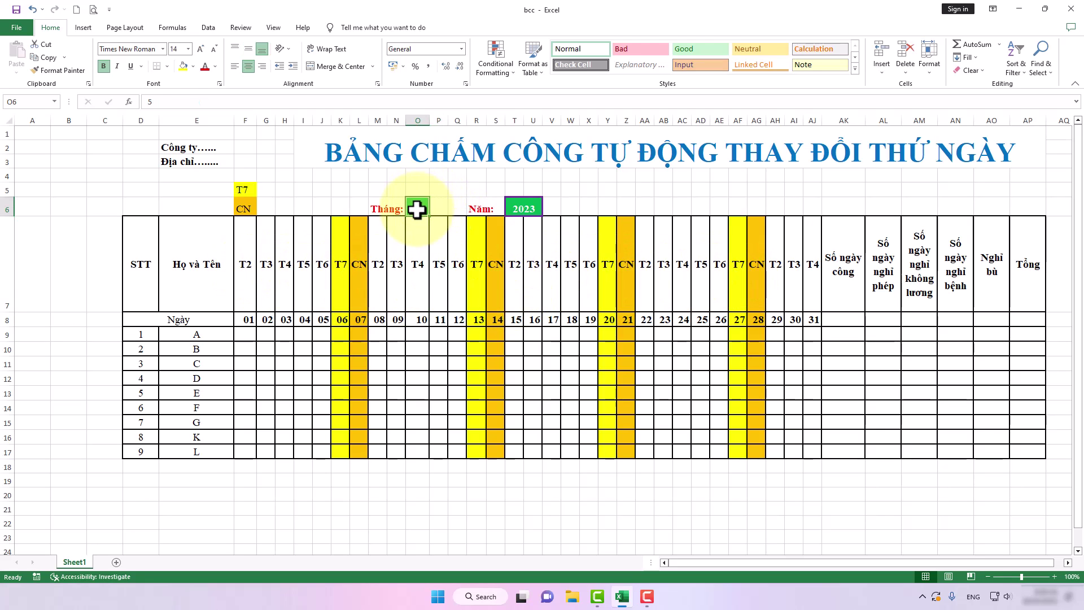
pyautogui.write('7')
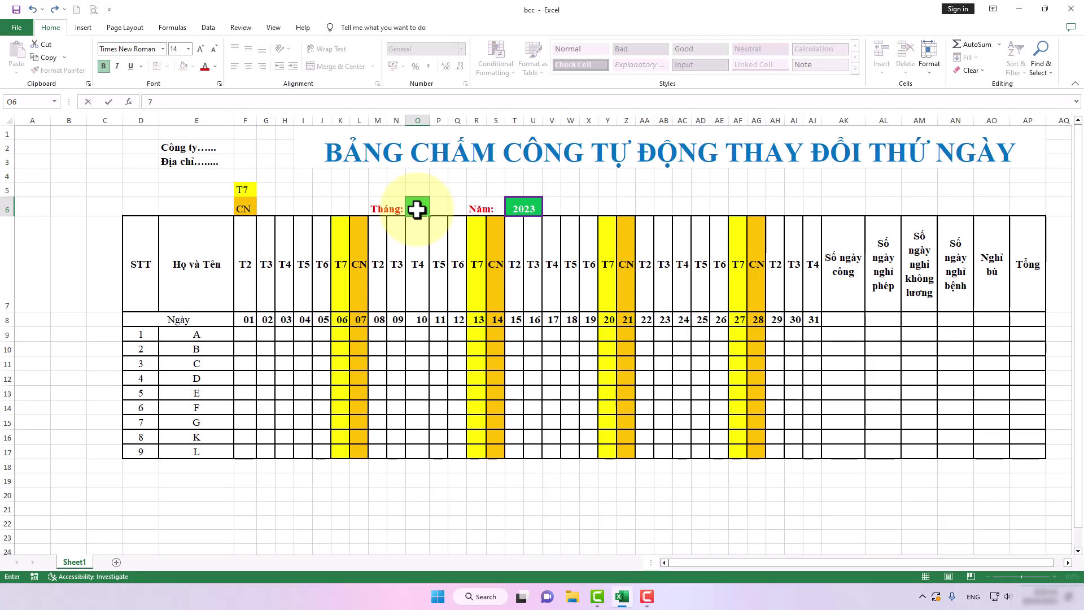
pyautogui.press('Return')
pyautogui.click(457, 319)
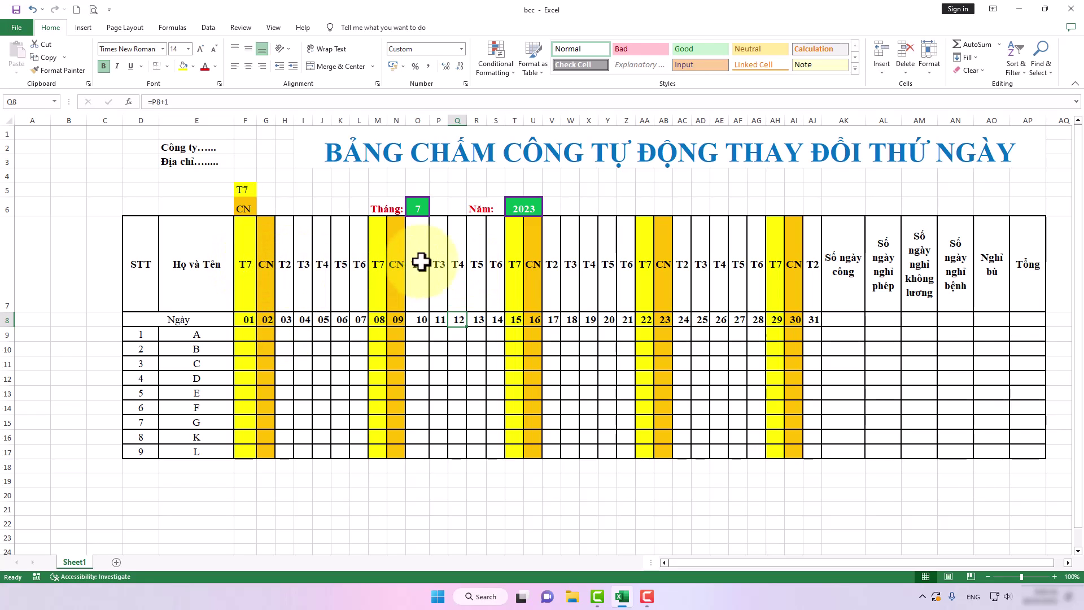
pyautogui.click(423, 210)
pyautogui.write('3')
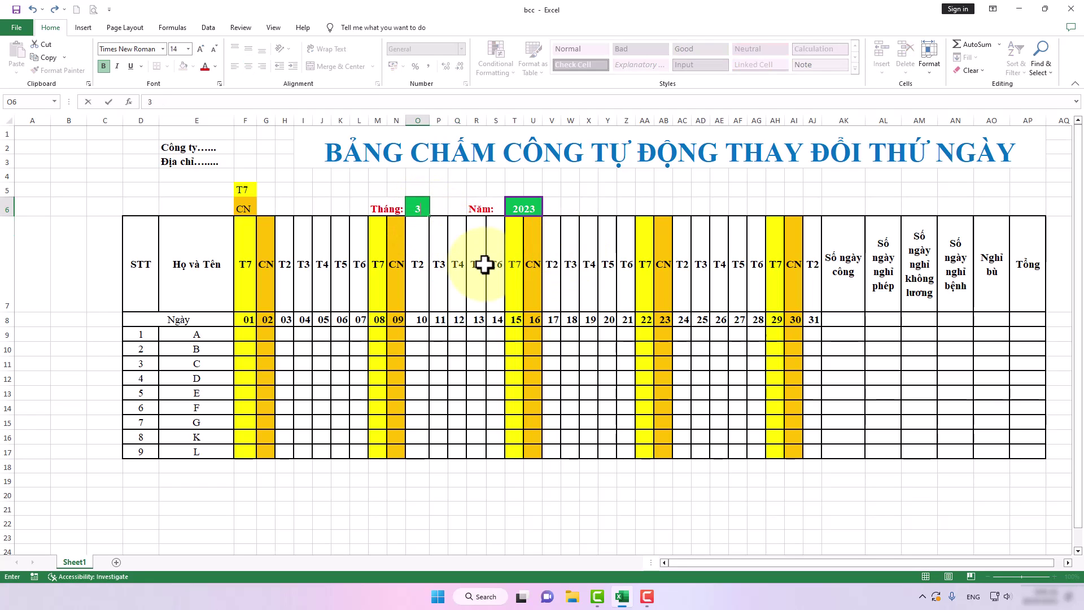
pyautogui.click(478, 276)
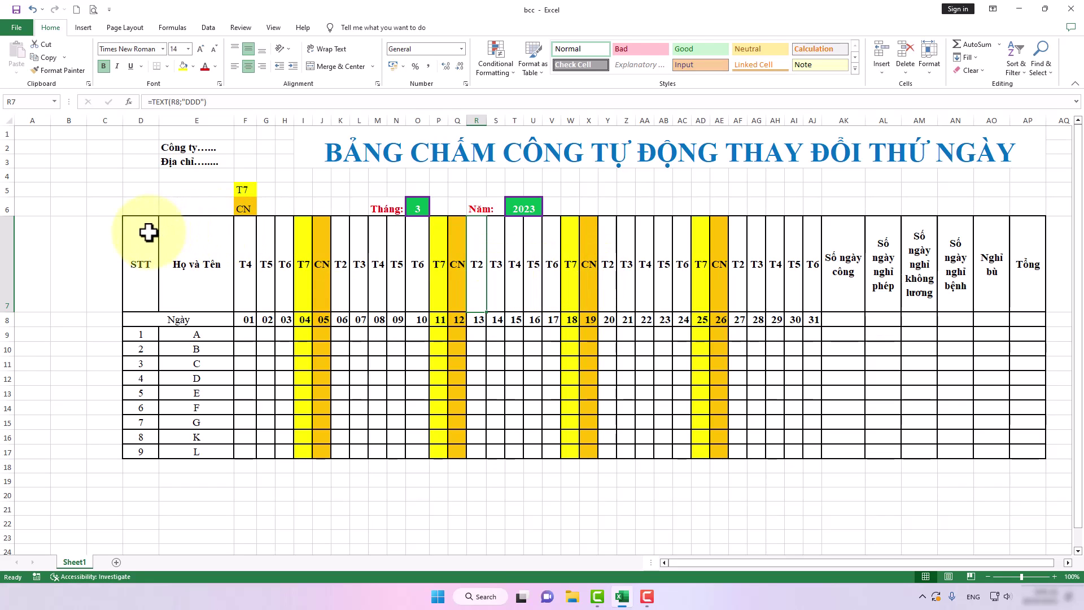
pyautogui.moveTo(150, 225)
pyautogui.mouseDown()
pyautogui.moveTo(944, 464)
pyautogui.moveTo(1032, 451)
pyautogui.mouseUp()
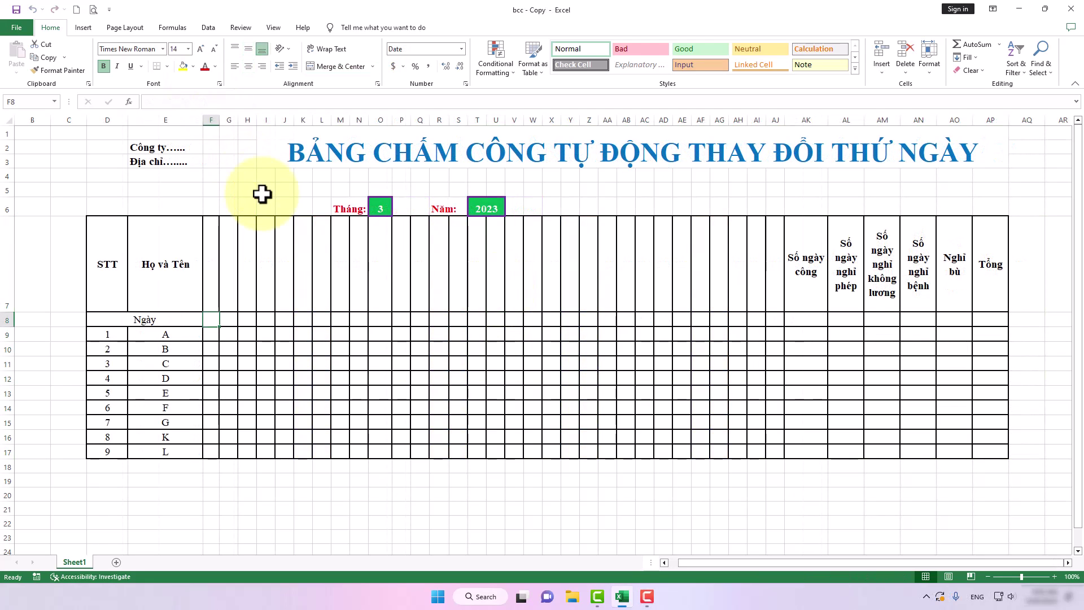
# In the blank copy, enter =DATE($T$6,$O$6,1) in F8, giving 3/1/2023
pyautogui.moveTo(113, 237)
pyautogui.mouseDown()
pyautogui.moveTo(1023, 472)
pyautogui.moveTo(1007, 452)
pyautogui.mouseUp()
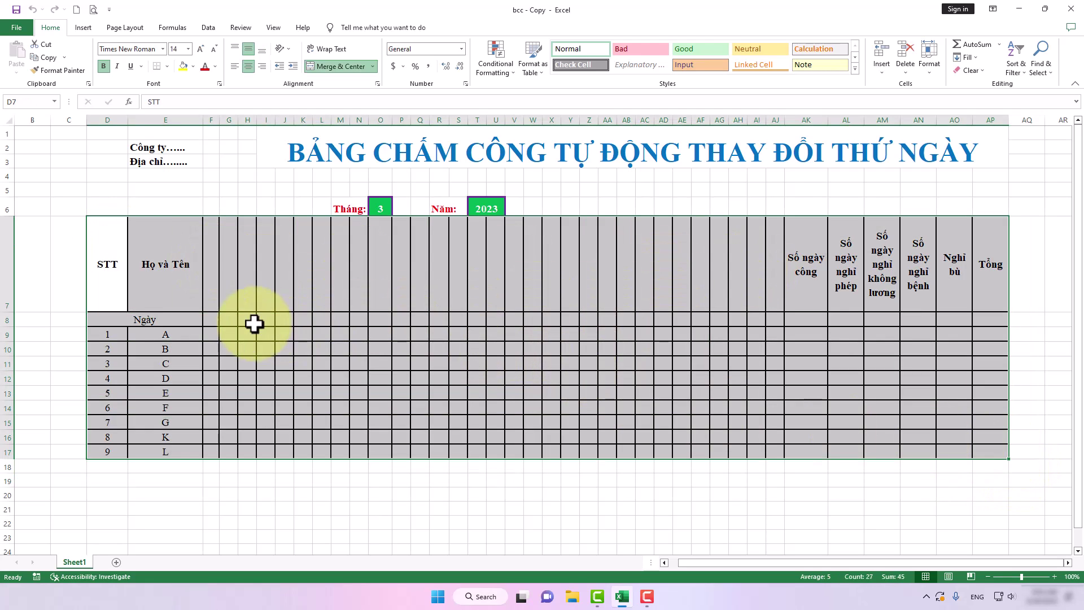
pyautogui.click(342, 337)
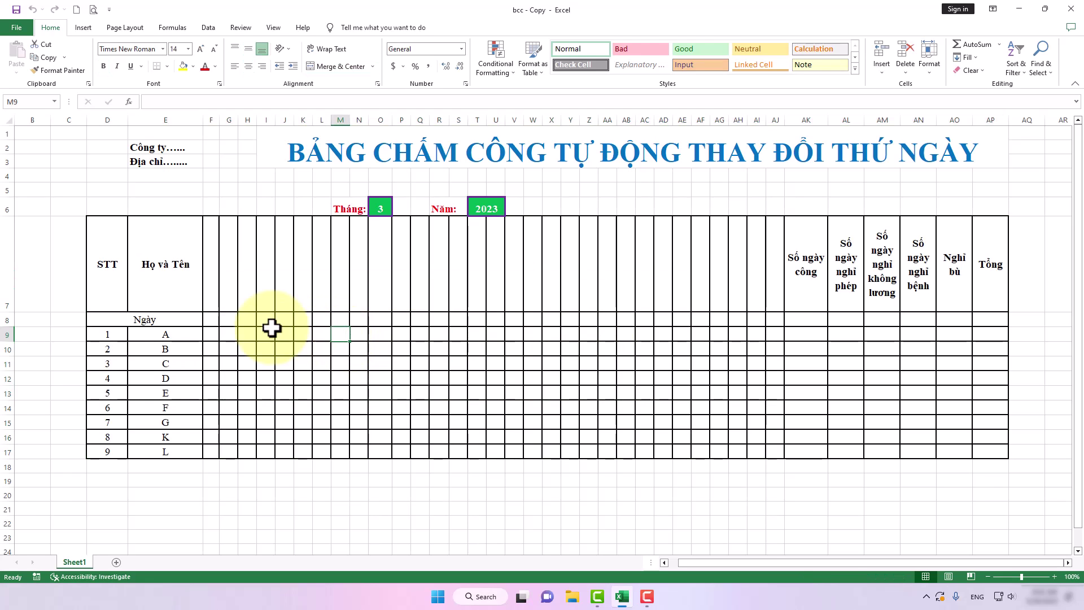
pyautogui.click(216, 323)
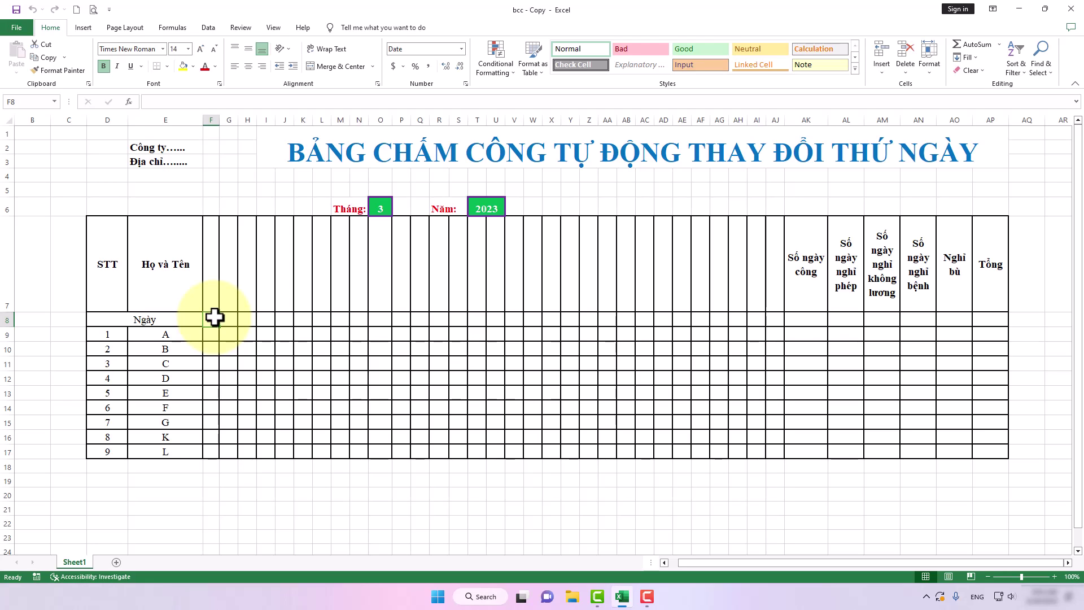
pyautogui.write('=')
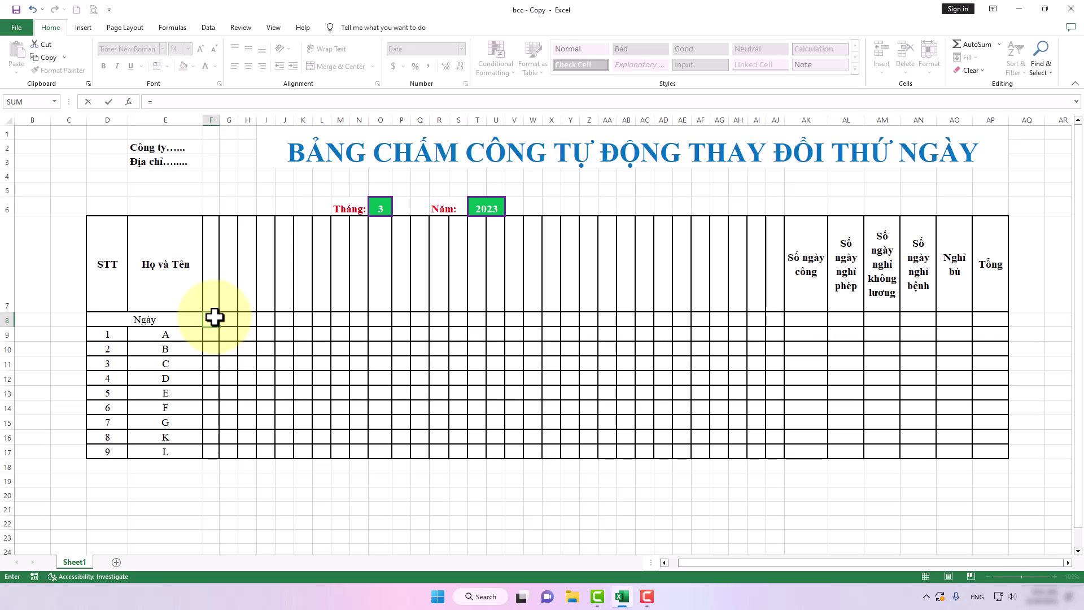
pyautogui.write('DATE')
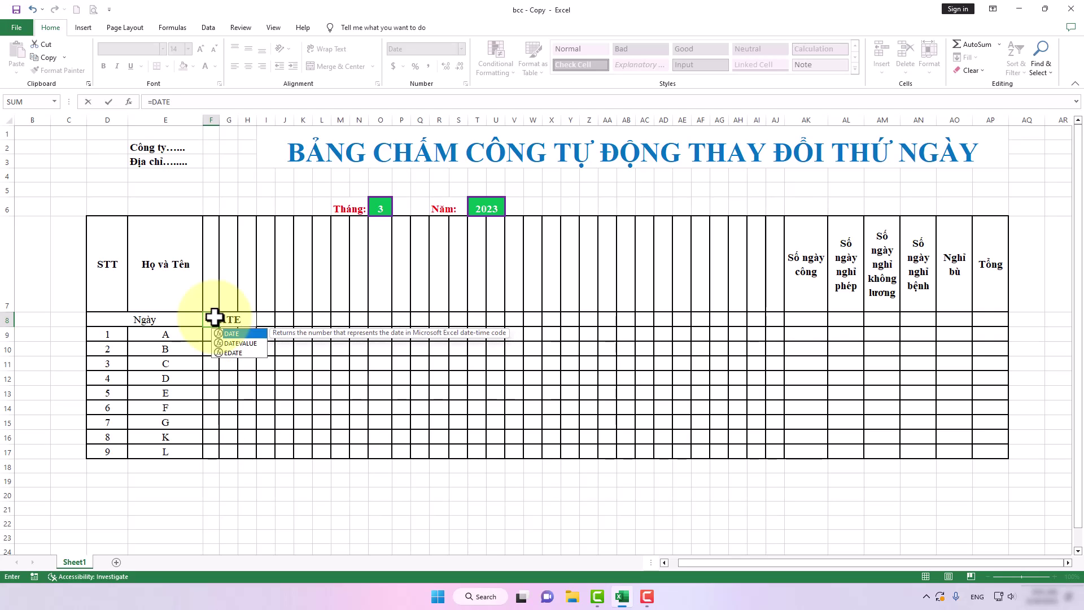
pyautogui.write('(')
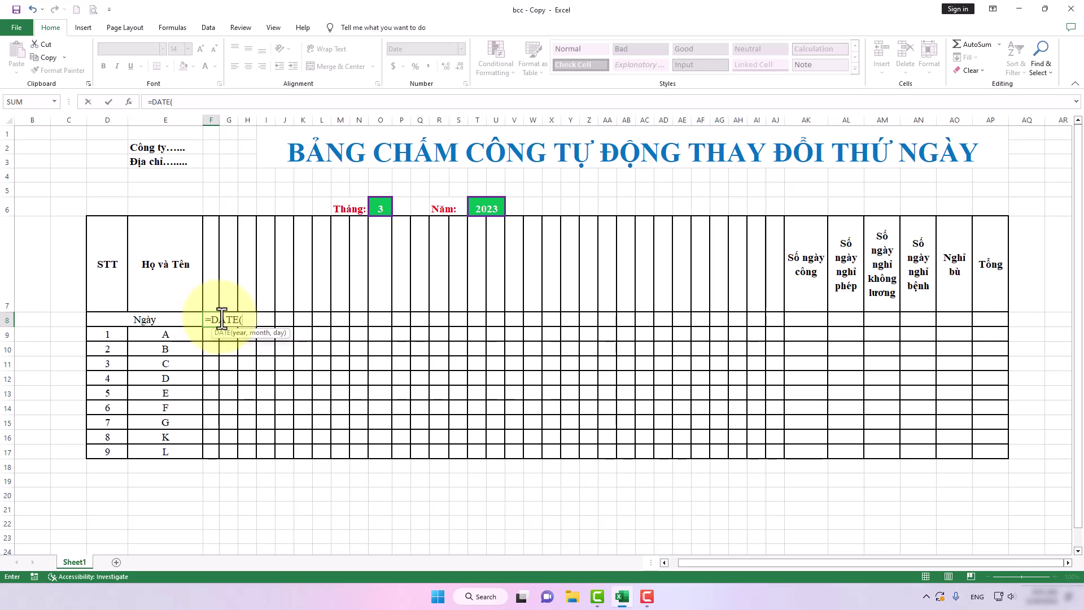
pyautogui.click(484, 209)
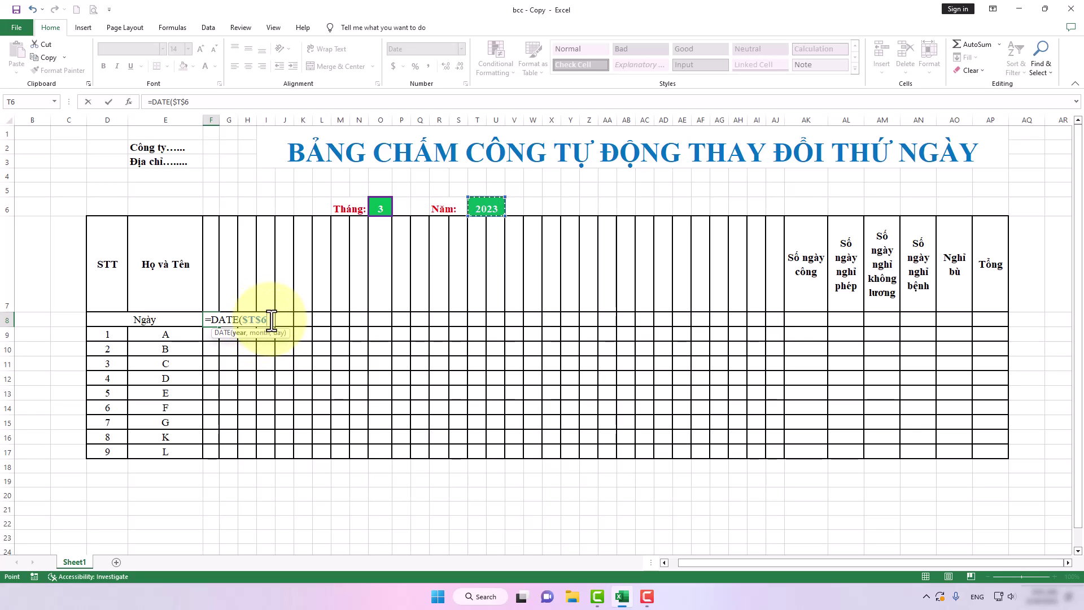
pyautogui.write(',')
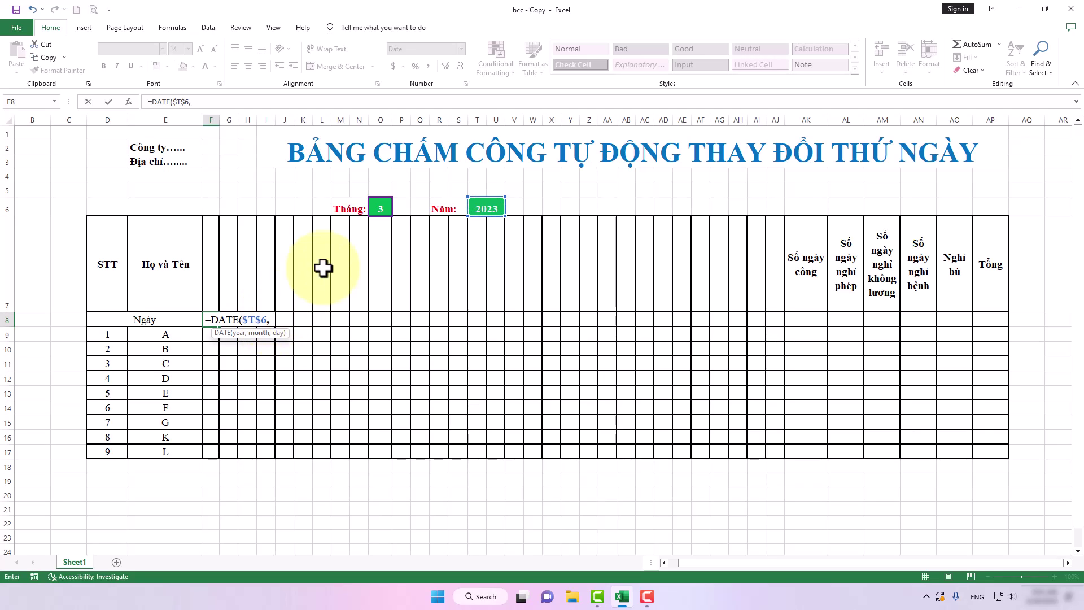
pyautogui.click(378, 210)
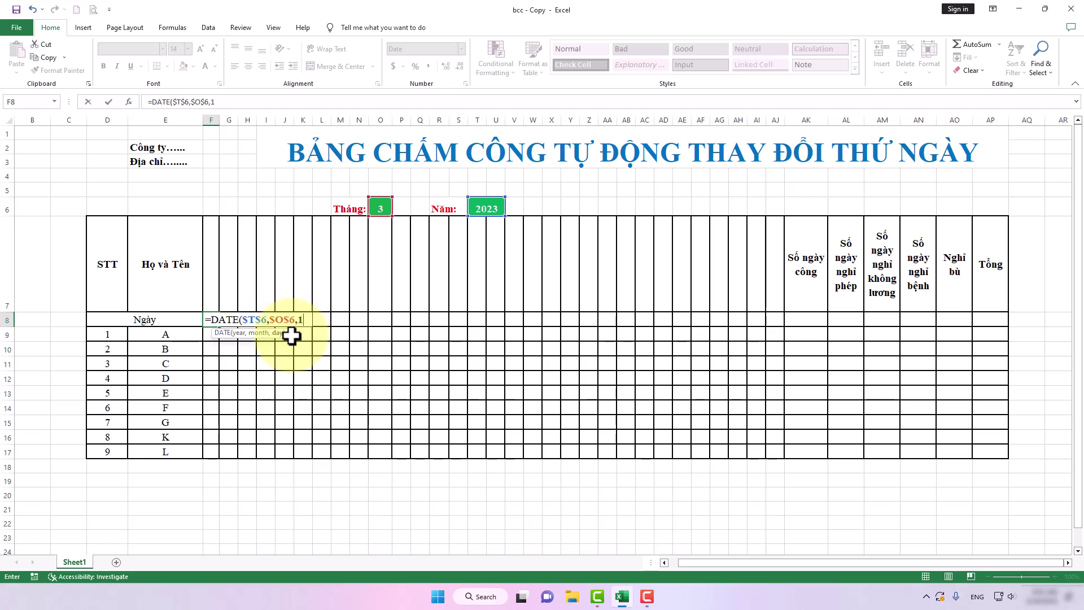
pyautogui.write(')')
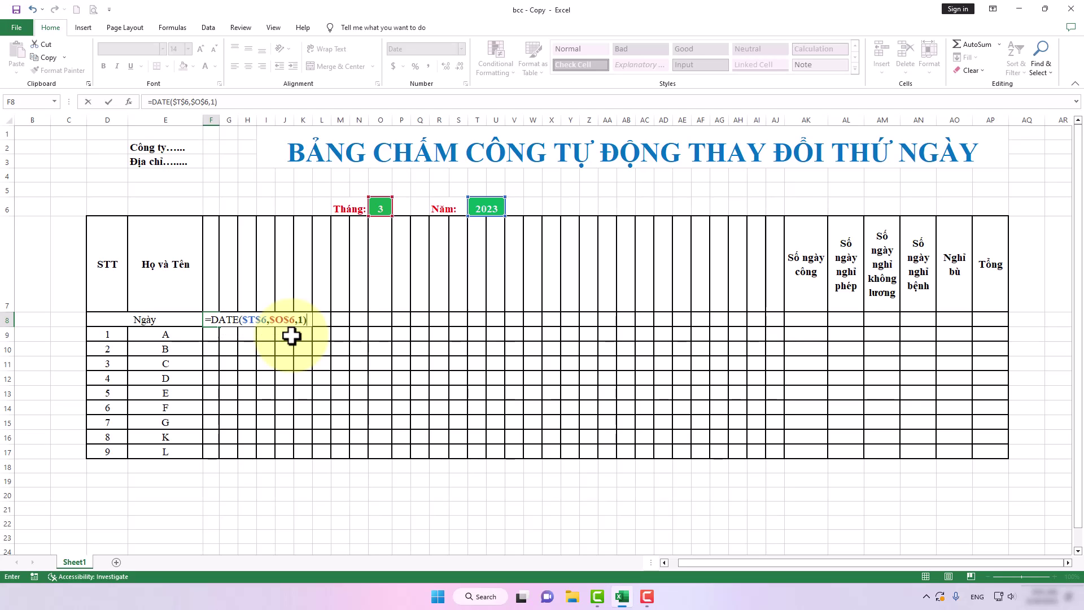
pyautogui.press('Return')
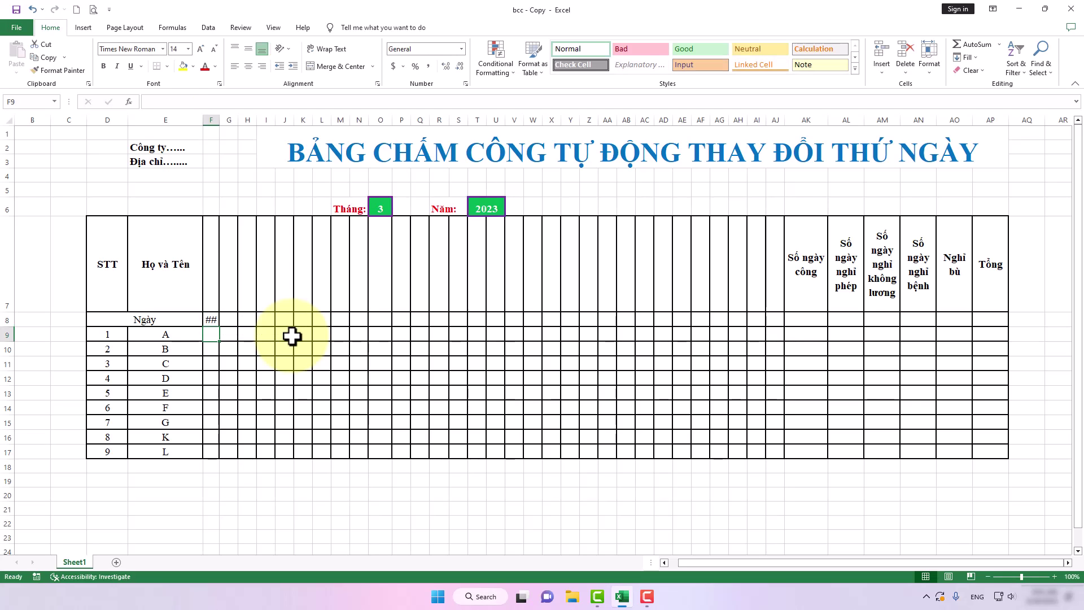
pyautogui.moveTo(219, 120); pyautogui.dragTo(273, 119)
# Widen column F and replace F8's m/d/yyyy format with custom DD, showing 01
pyautogui.click(258, 319)
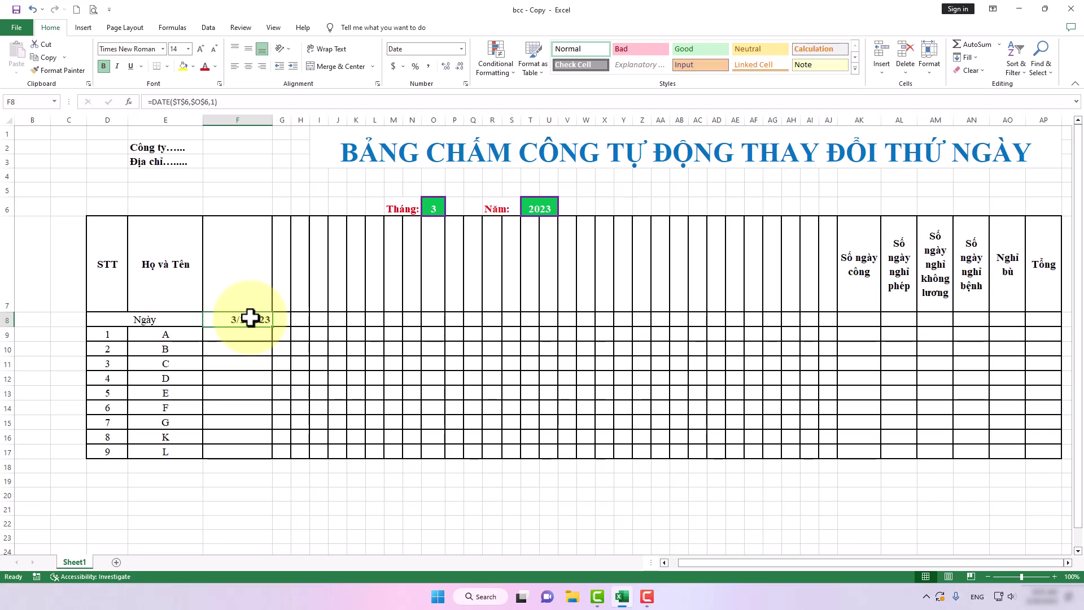
pyautogui.rightClick(250, 318)
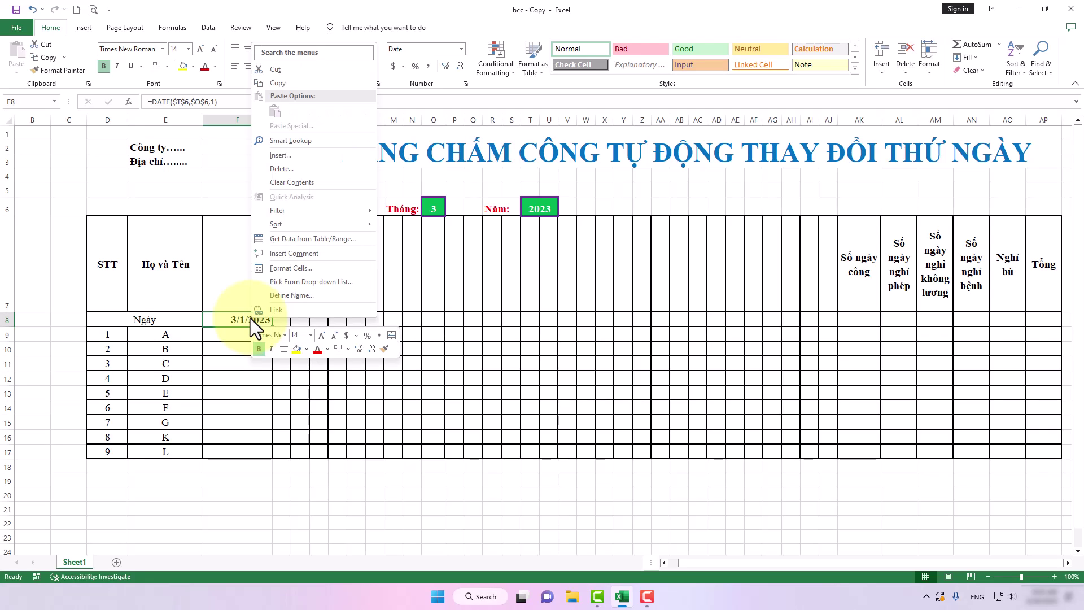
pyautogui.click(296, 272)
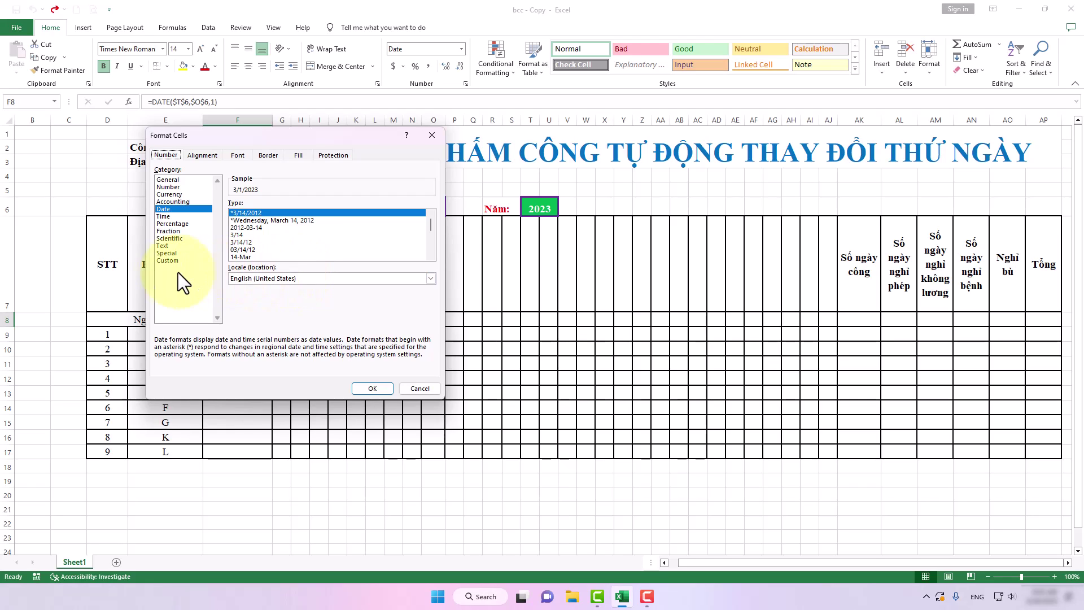
pyautogui.click(169, 261)
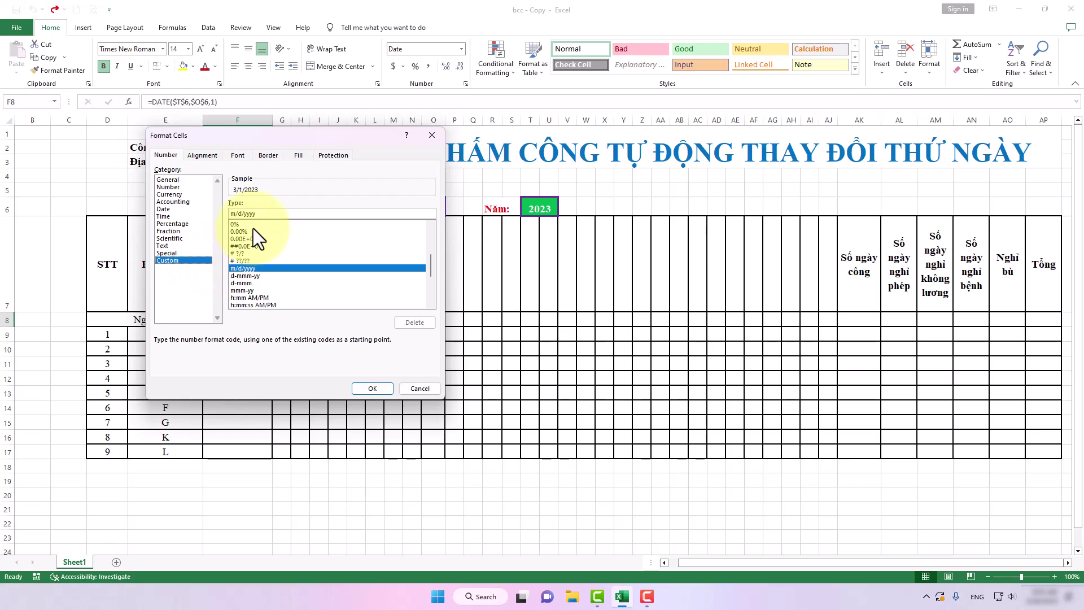
pyautogui.moveTo(265, 215); pyautogui.dragTo(222, 218)
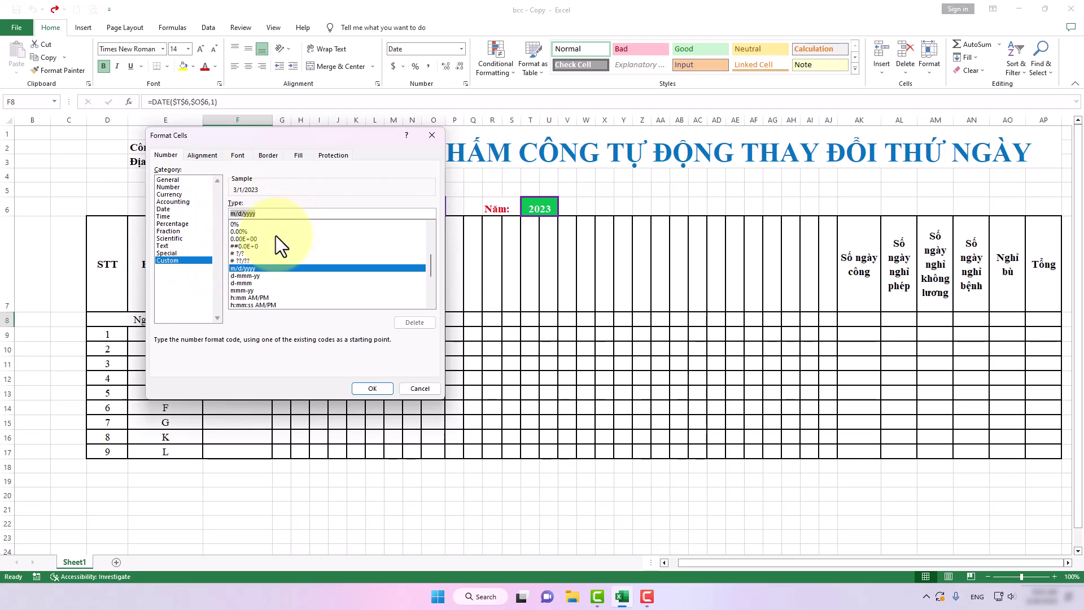
pyautogui.write('DD')
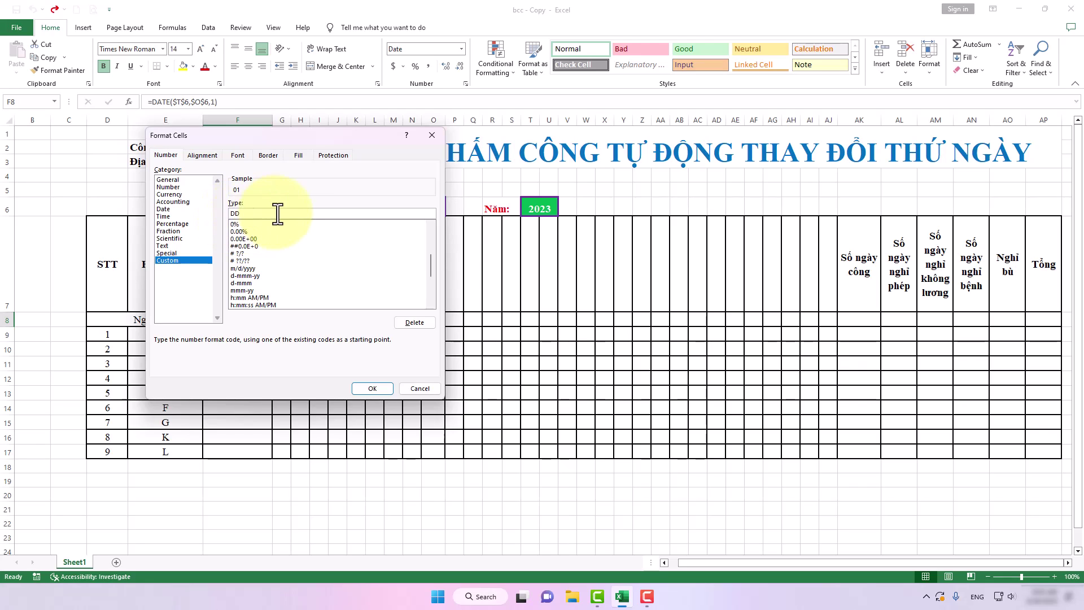
pyautogui.click(372, 389)
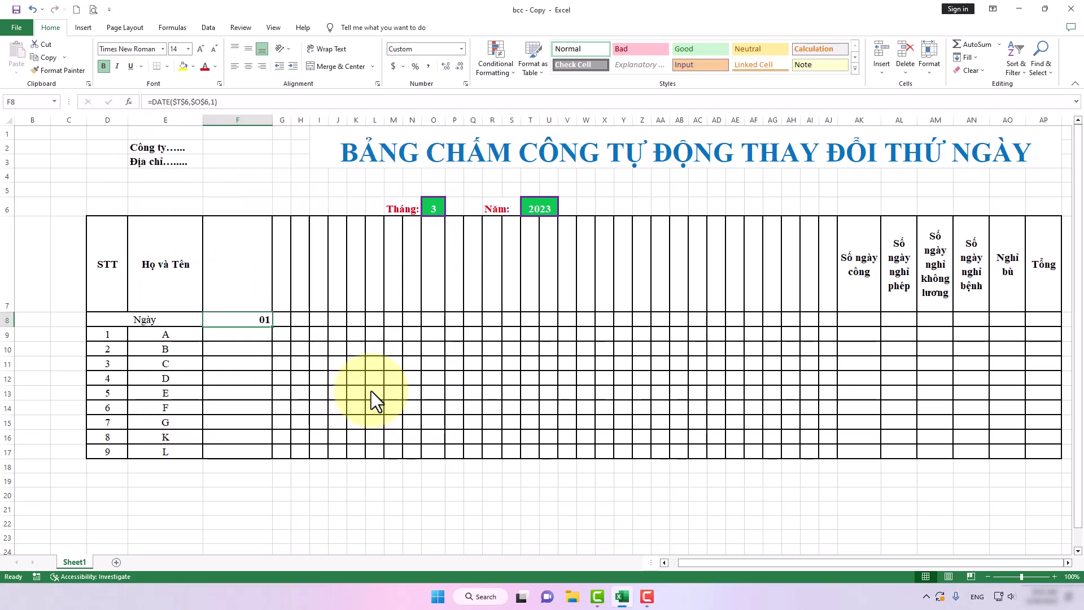
# Narrow column F, enter =F8+1 in G8, and fill it right to AJ8
pyautogui.click(346, 370)
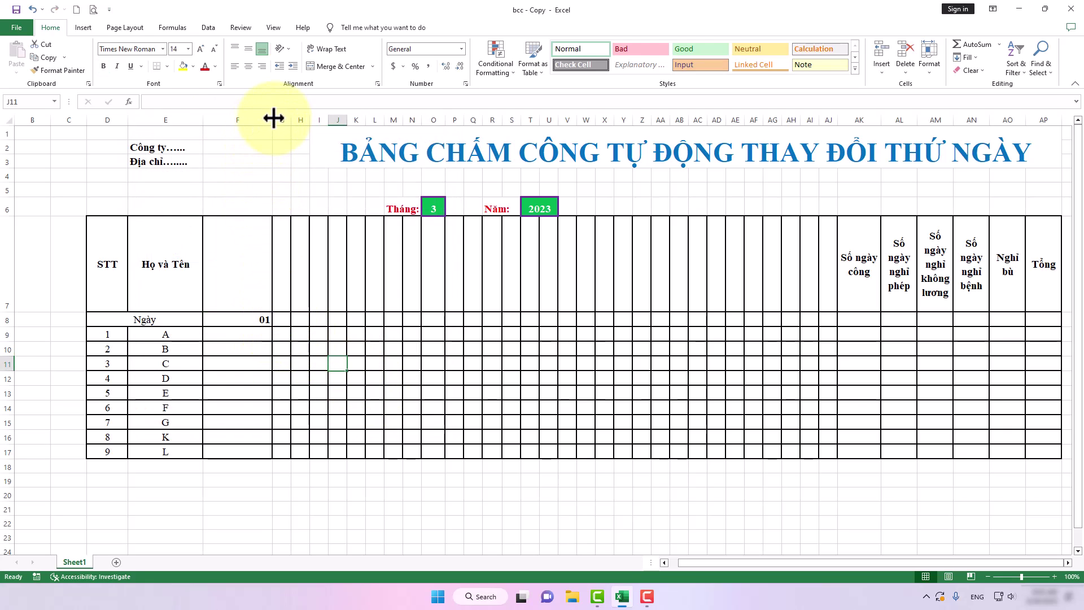
pyautogui.moveTo(273, 118); pyautogui.dragTo(226, 119)
pyautogui.click(236, 321)
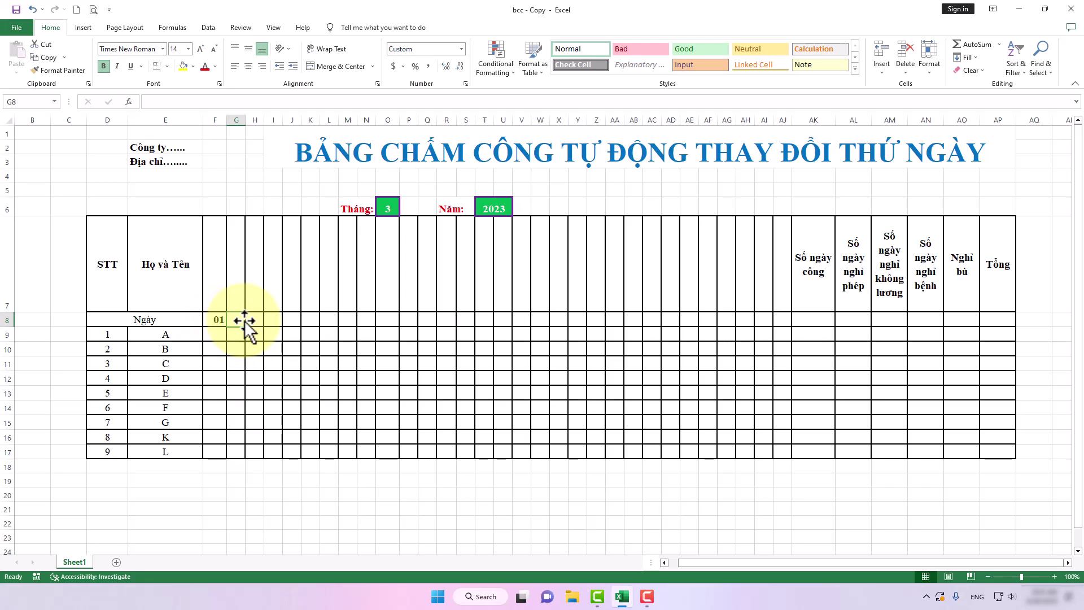
pyautogui.write('=')
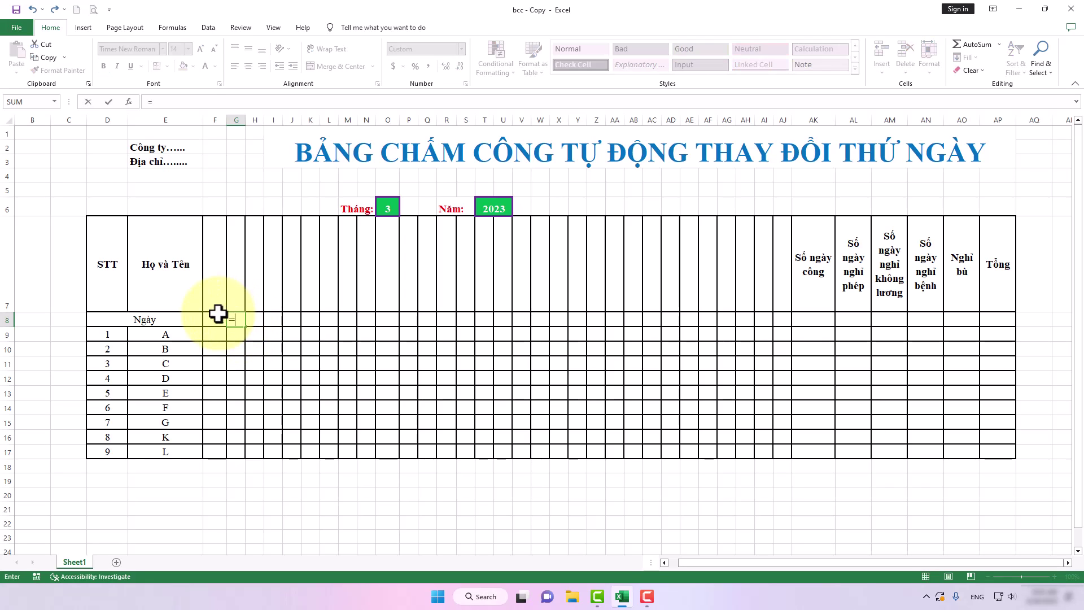
pyautogui.click(217, 320)
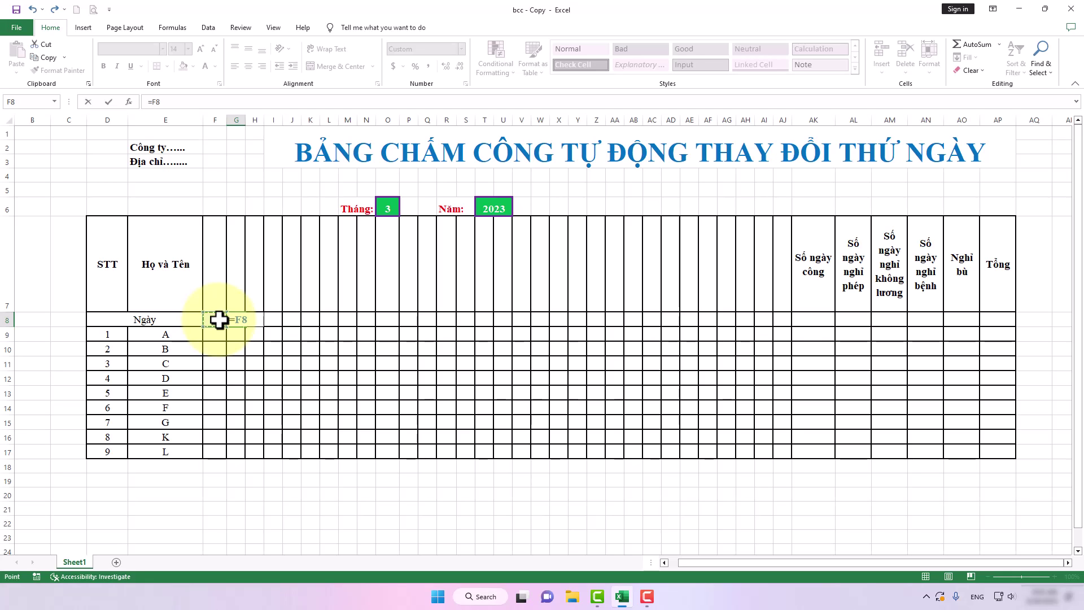
pyautogui.hotkey('ctrl', 'Return')
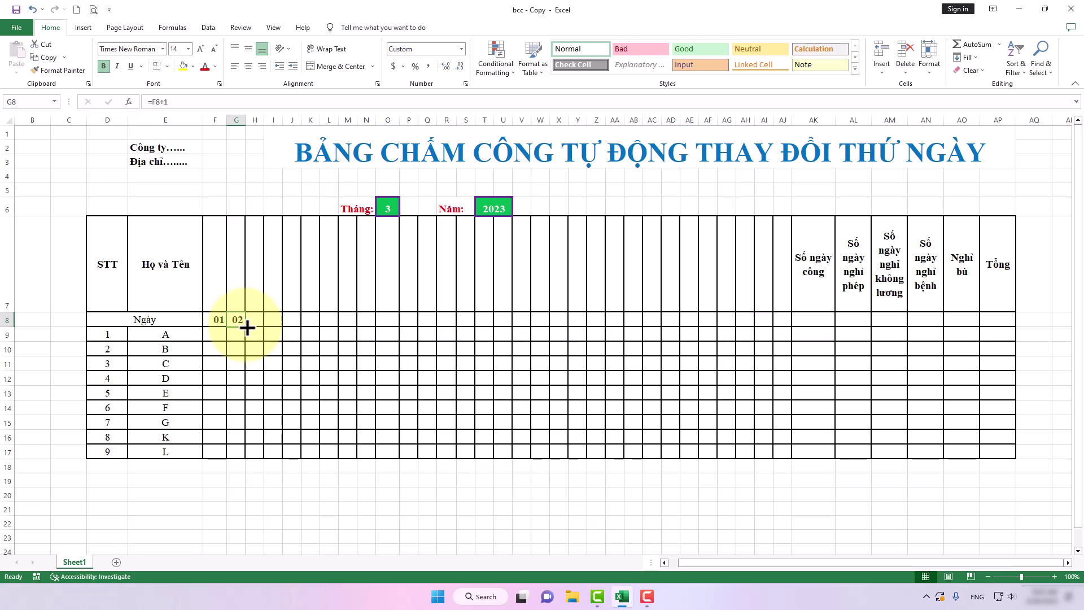
pyautogui.moveTo(247, 327); pyautogui.dragTo(714, 328)
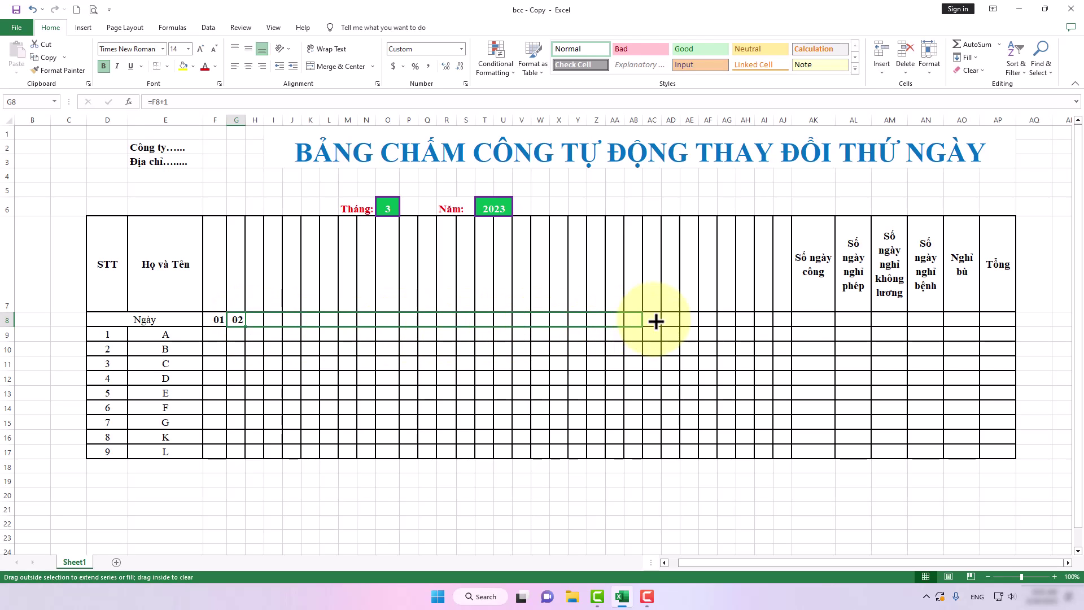
pyautogui.moveTo(714, 328); pyautogui.dragTo(784, 327)
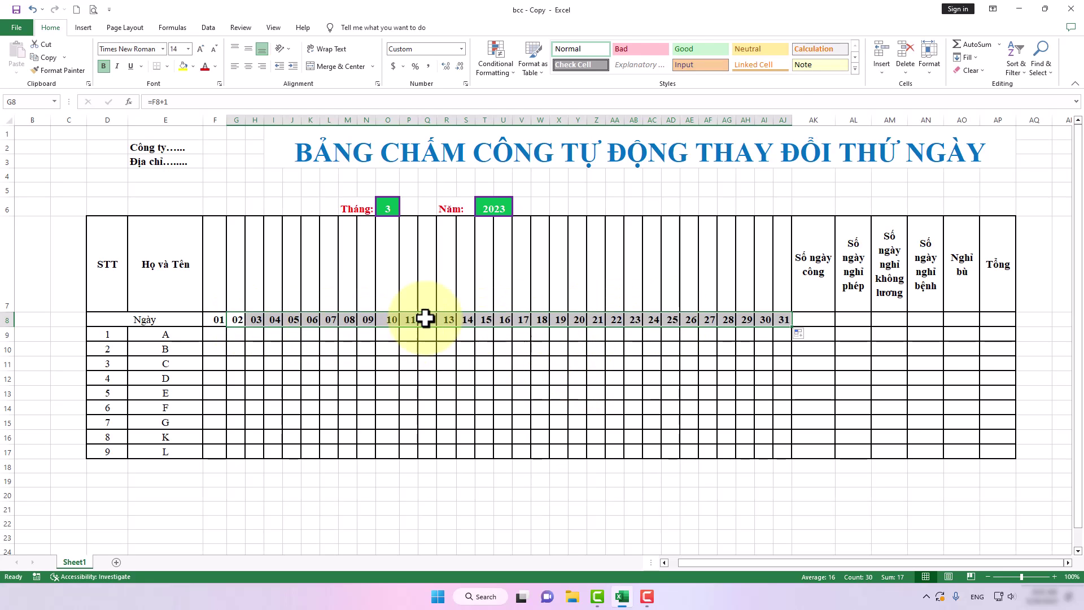
pyautogui.click(217, 257)
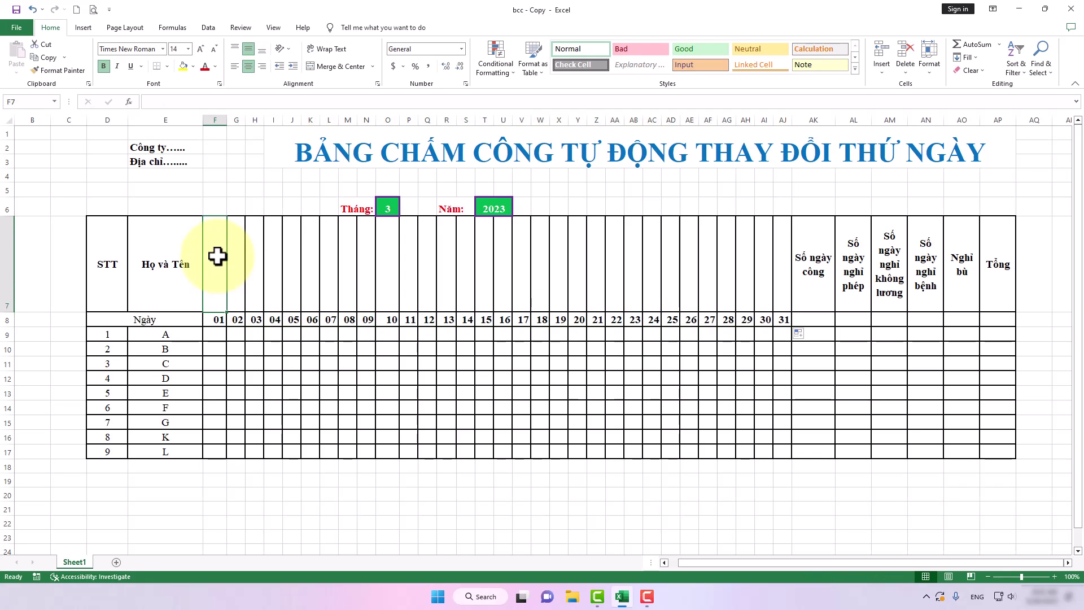
# Enter =TEXT(F8,"DDD") in F7 to show Wed, then go to the File page
pyautogui.write('=')
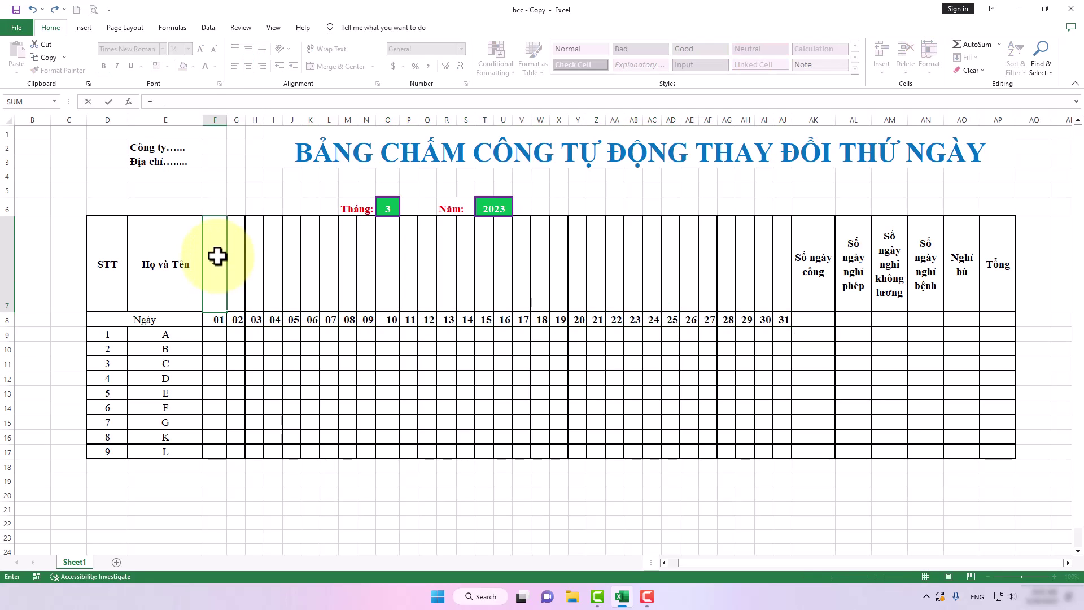
pyautogui.write('TE')
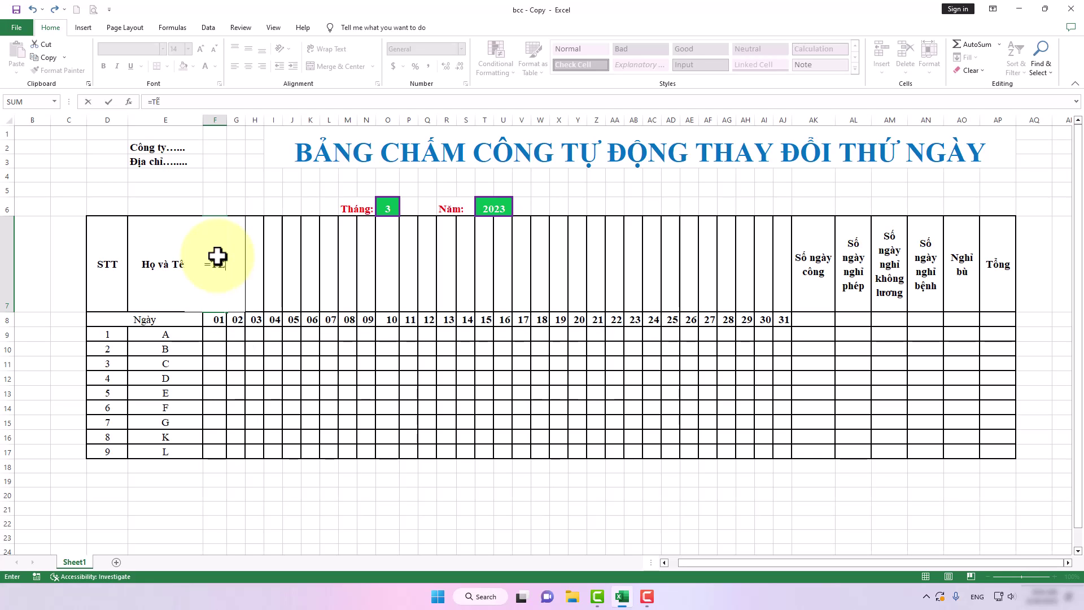
pyautogui.write('XT(')
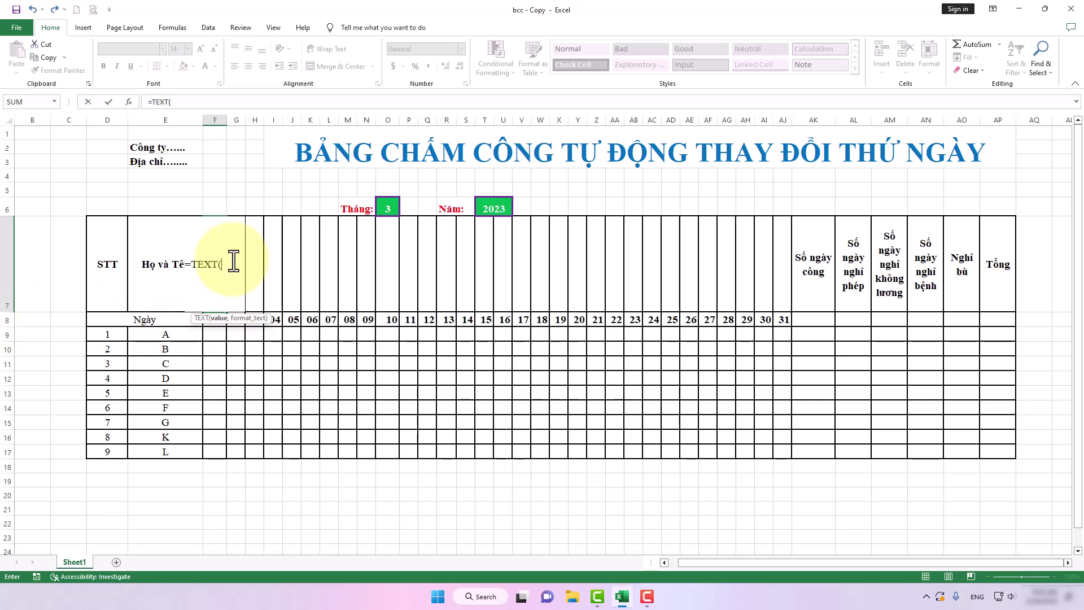
pyautogui.write('F')
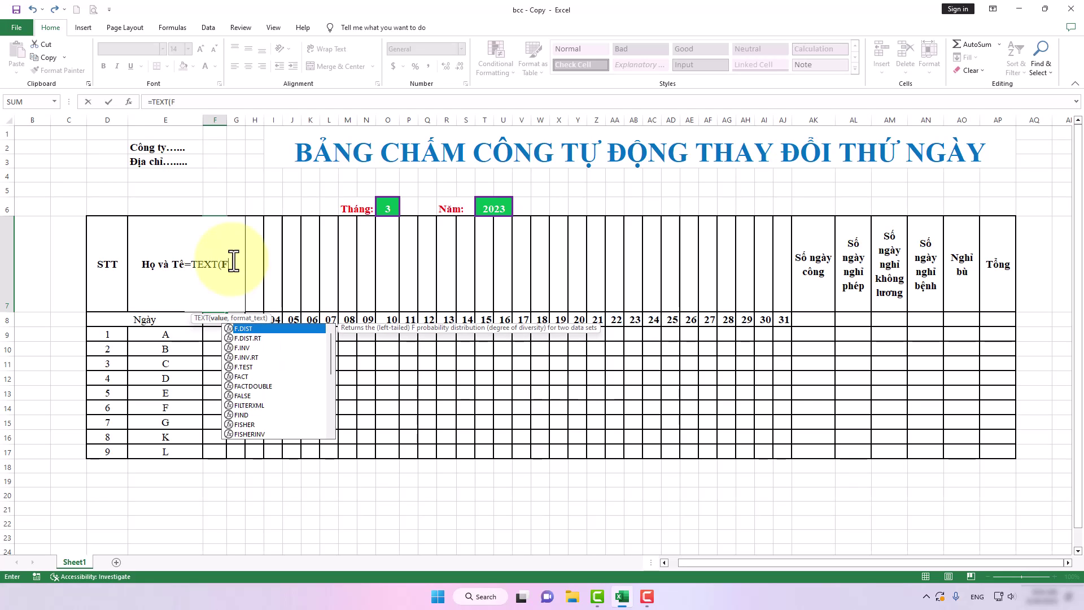
pyautogui.write('8,')
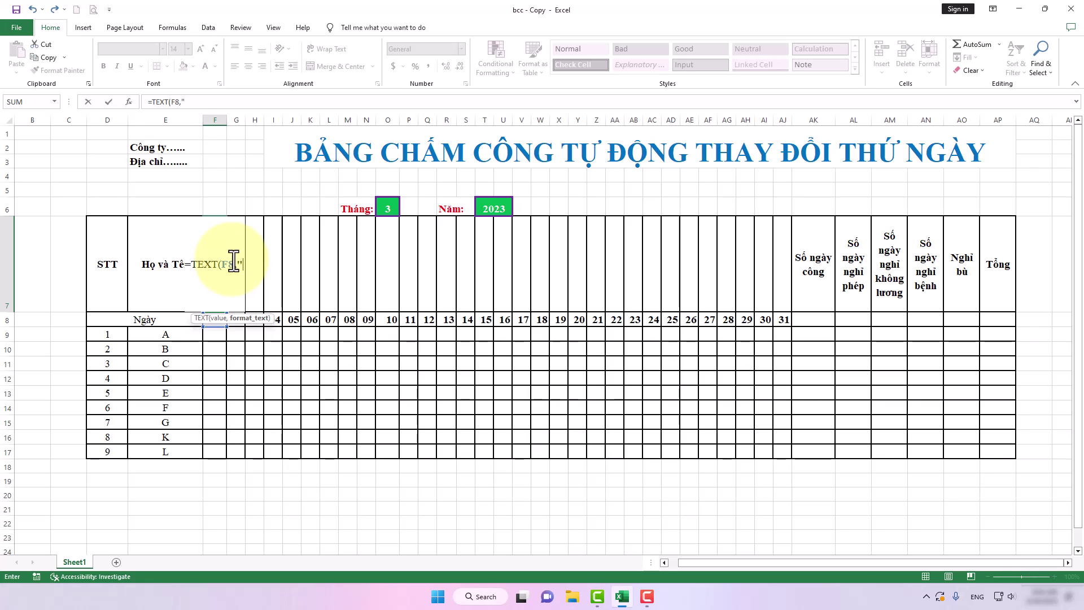
pyautogui.write('DDD')
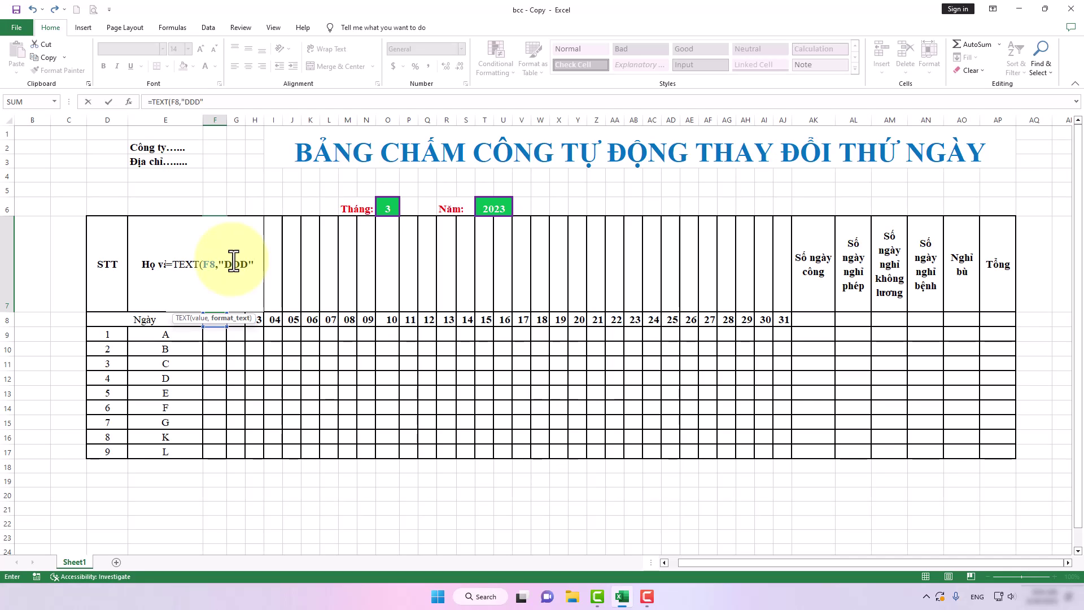
pyautogui.write(')')
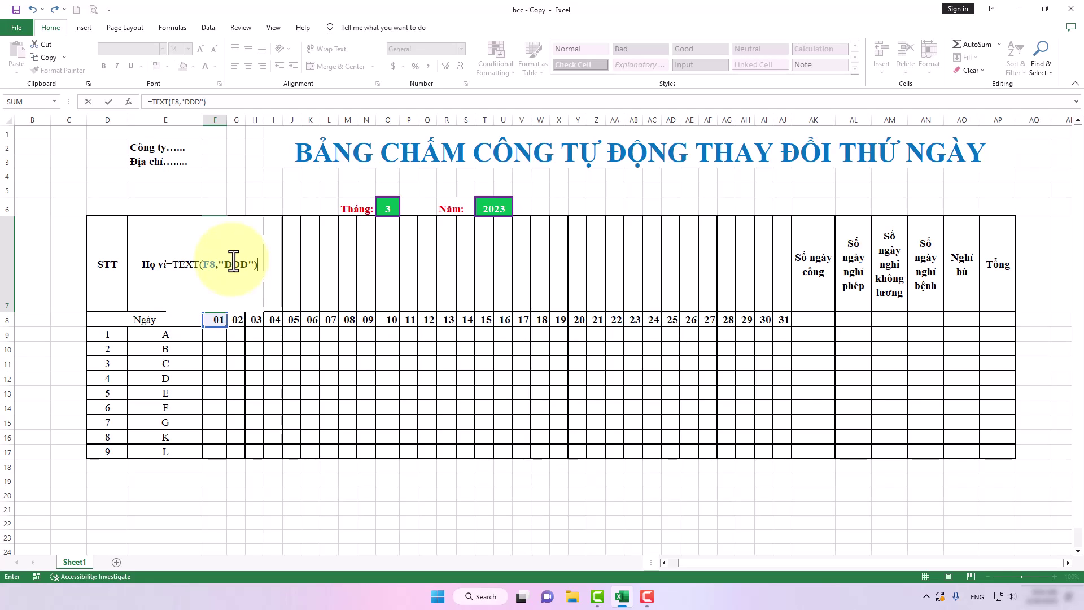
pyautogui.press('Return')
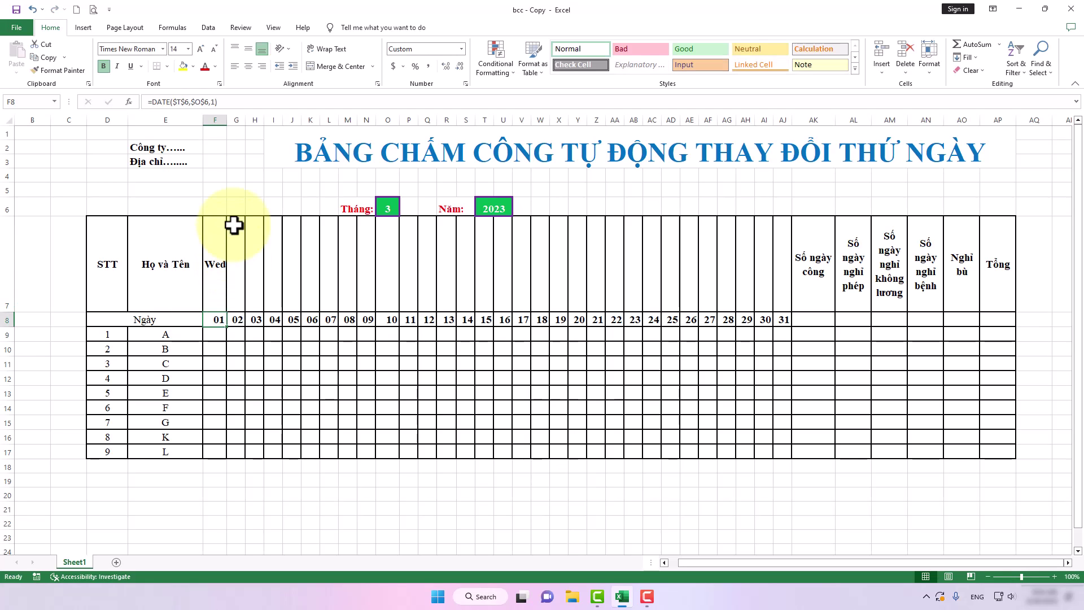
pyautogui.click(220, 246)
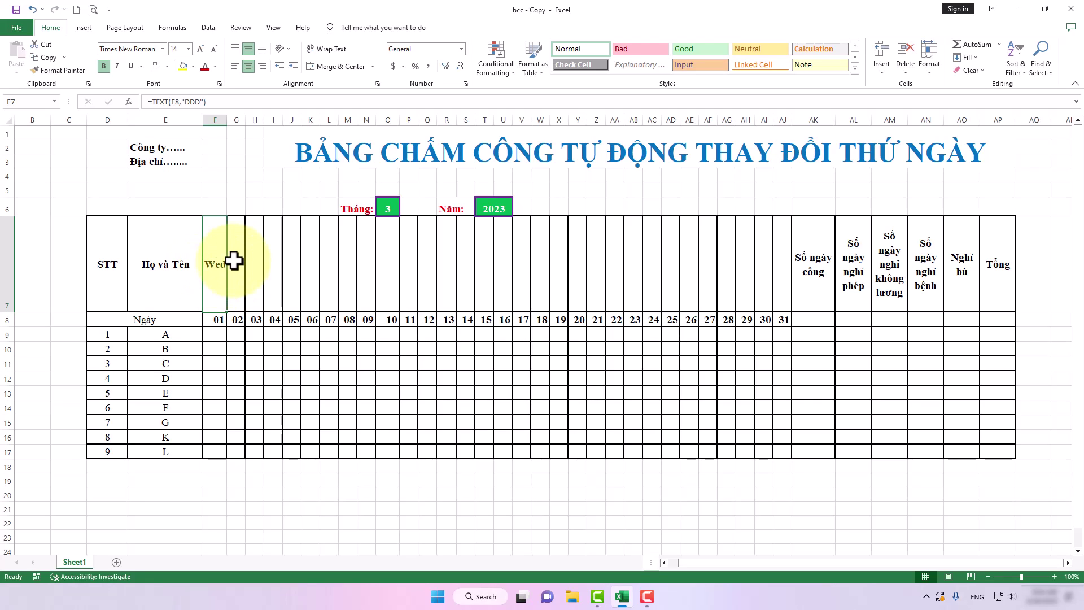
pyautogui.click(19, 26)
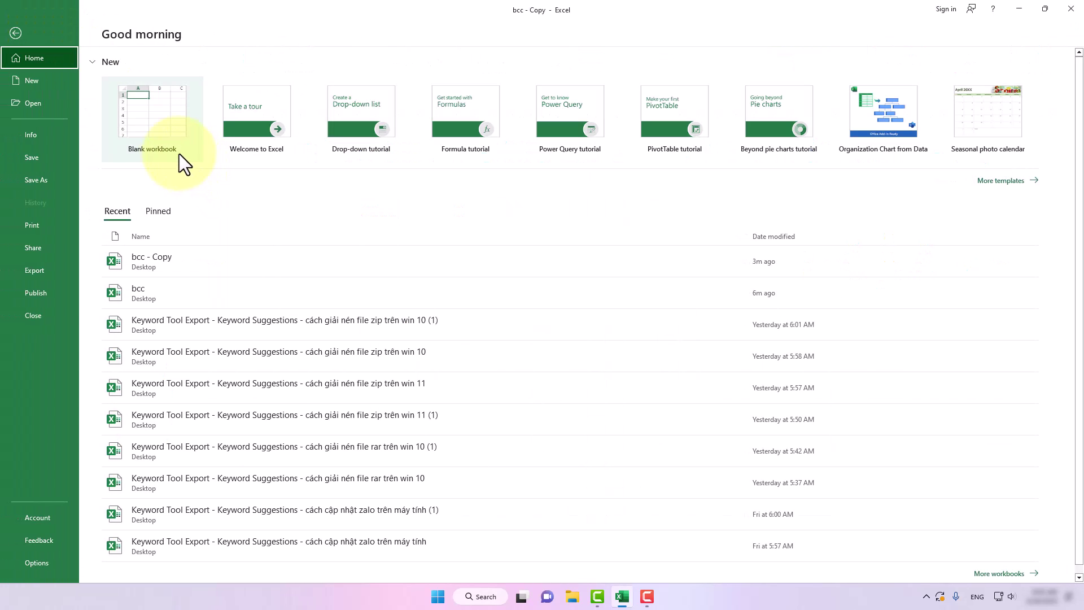
# Close Excel and open Control Panel by searching Windows for 'Control'
pyautogui.click(18, 33)
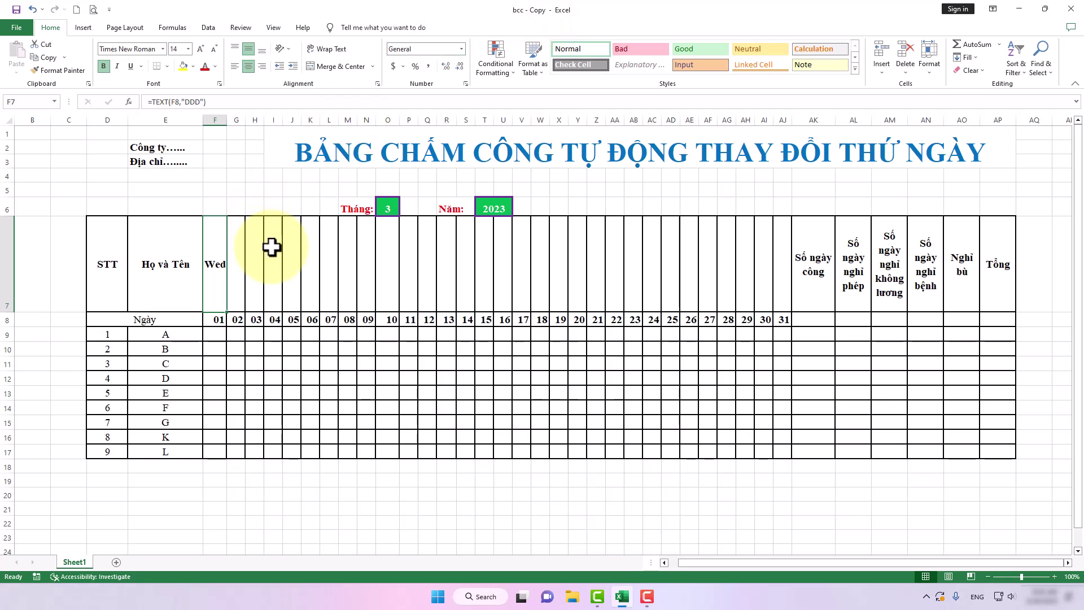
pyautogui.click(1070, 9)
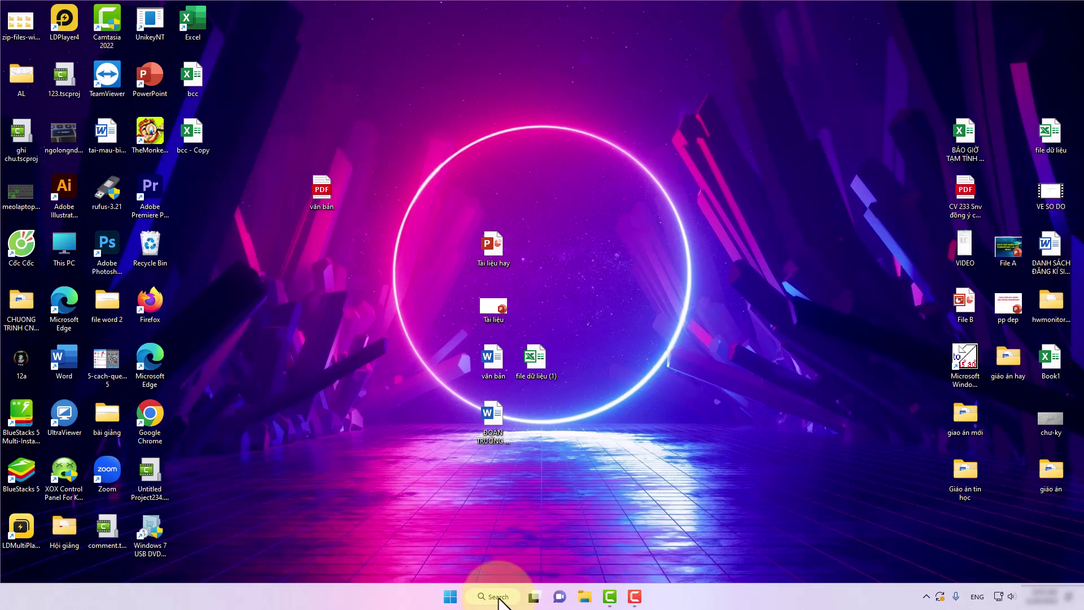
pyautogui.click(496, 597)
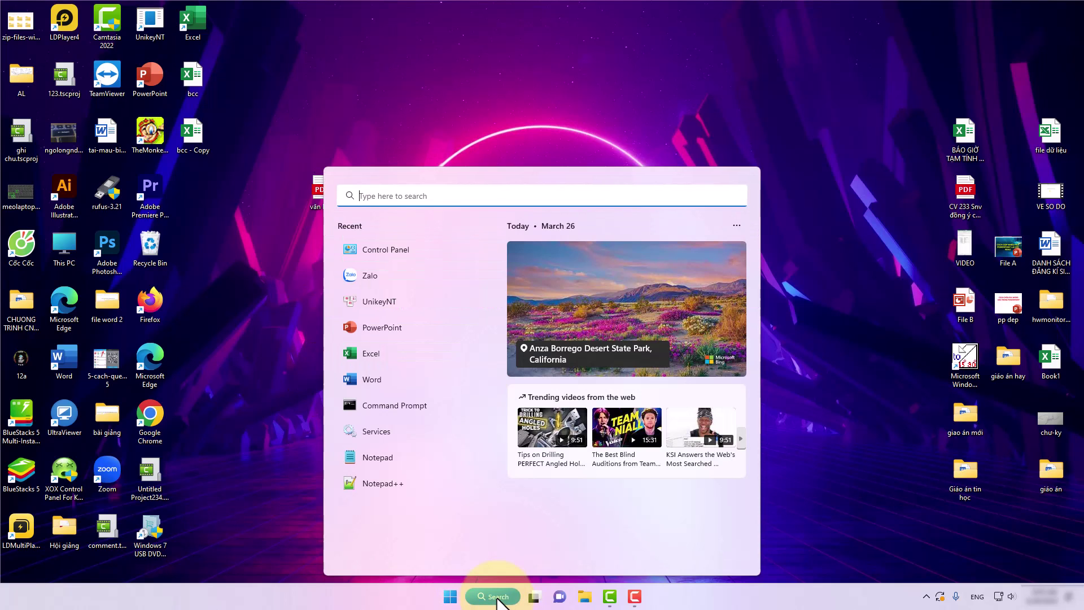
pyautogui.write('CONTROL')
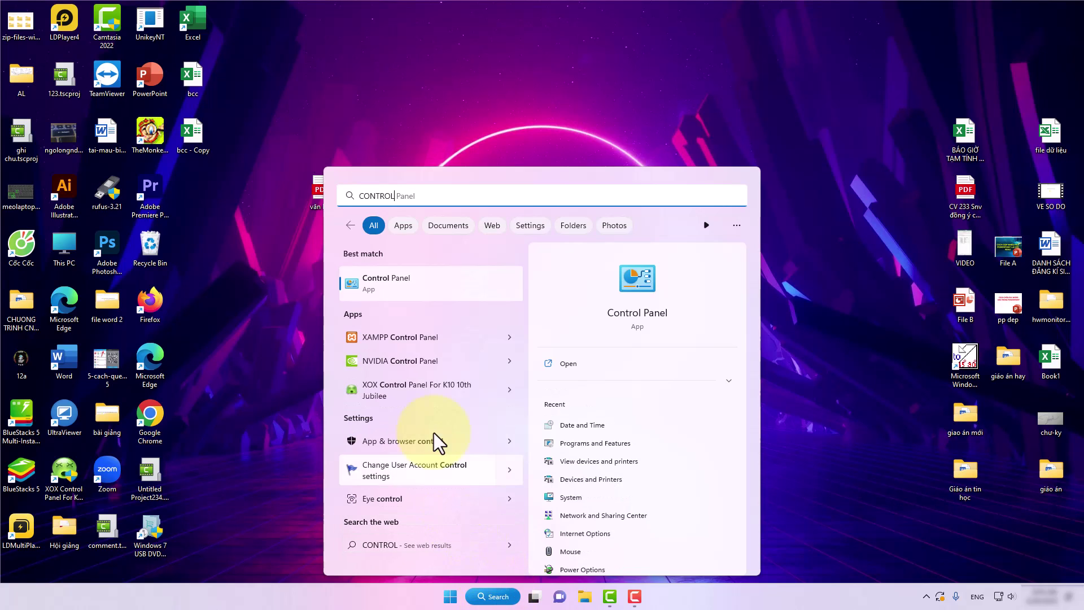
pyautogui.click(404, 282)
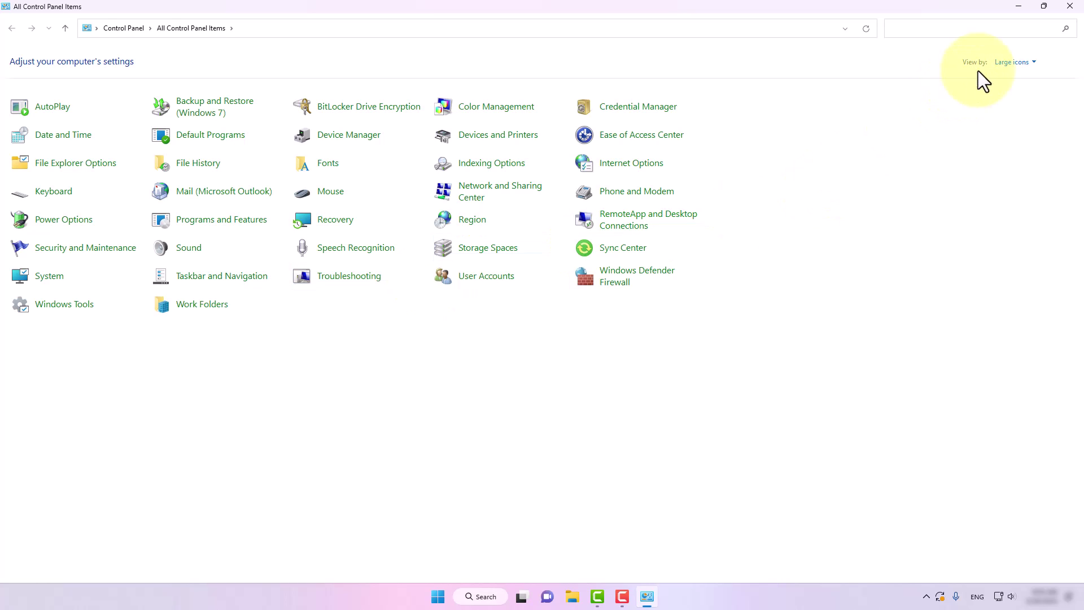
# In large-icon view, go from Date and Time to the Region format settings
pyautogui.click(1021, 62)
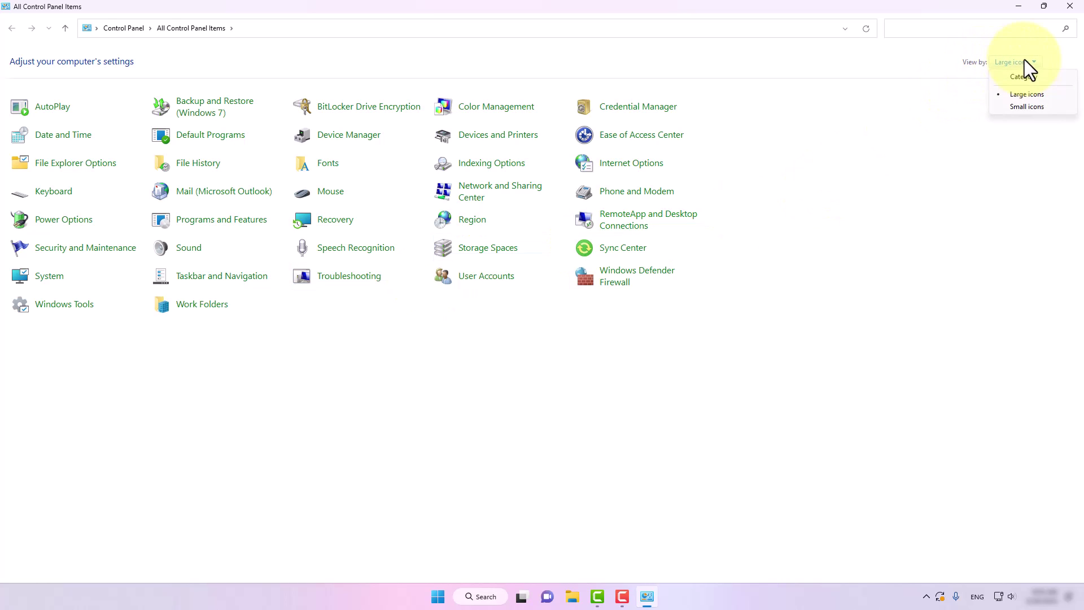
pyautogui.click(1027, 95)
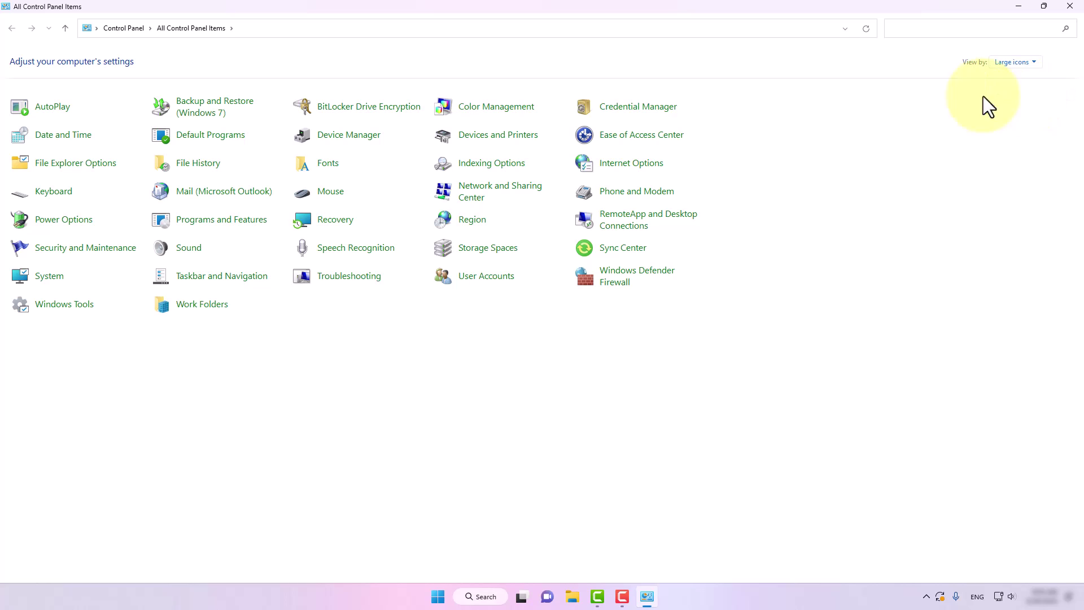
pyautogui.click(64, 141)
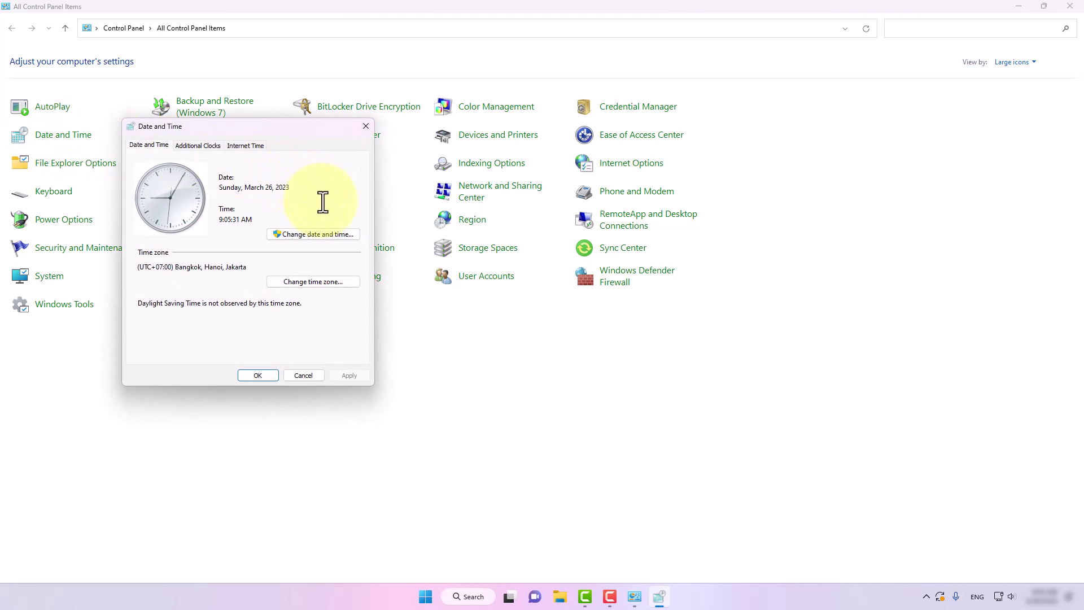
pyautogui.click(337, 236)
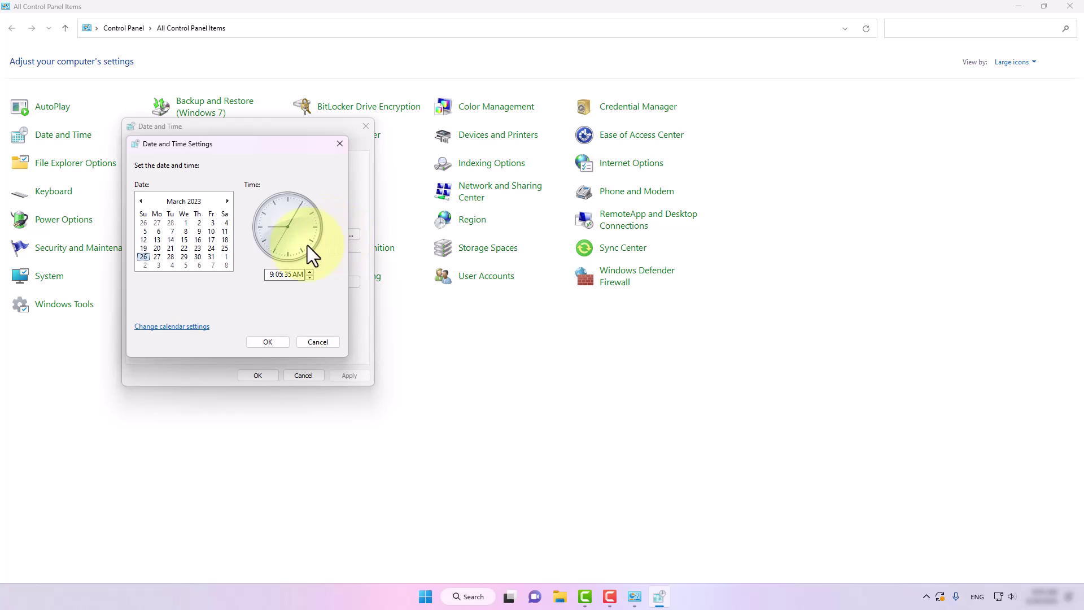
pyautogui.click(171, 327)
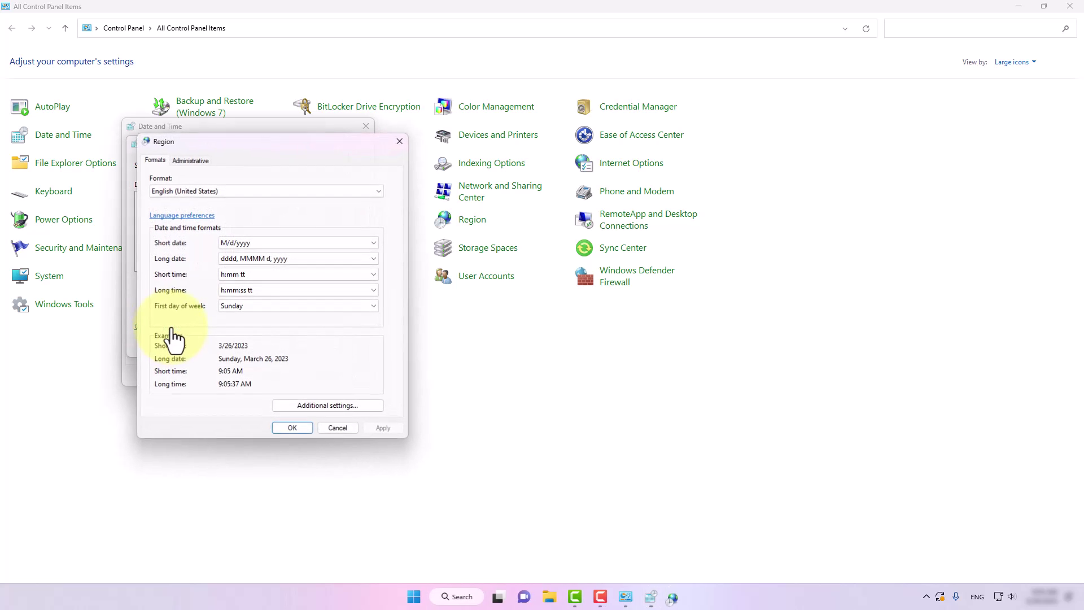
# Choose Vietnamese (Vietnam) as the format, confirm both dialogs, and minimize Control Panel
pyautogui.click(194, 191)
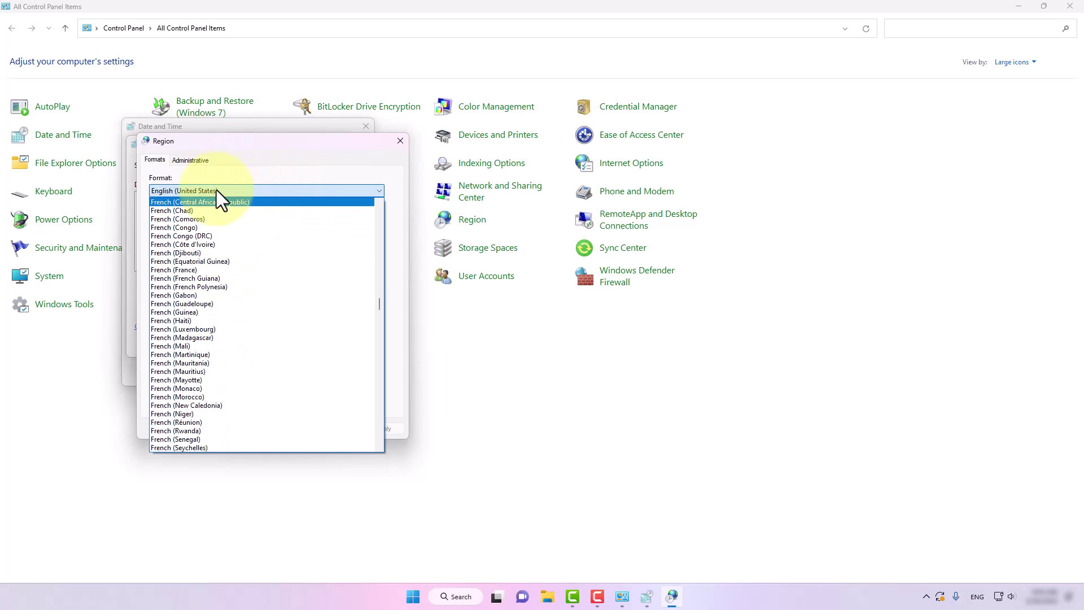
pyautogui.click(215, 190)
pyautogui.click(216, 190)
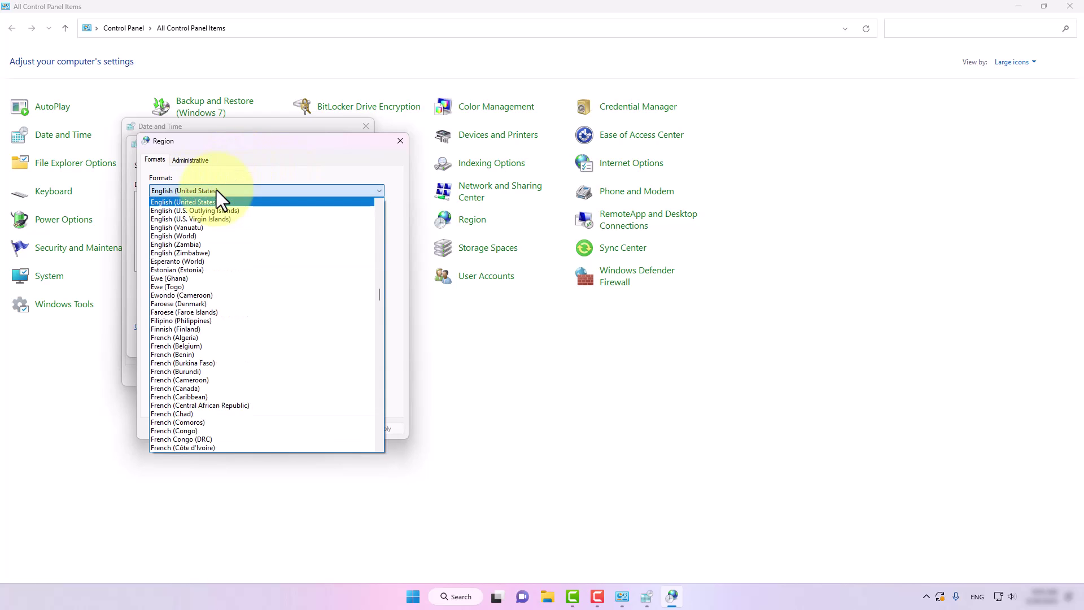
pyautogui.press('v')
pyautogui.scroll(-2, 224, 337)
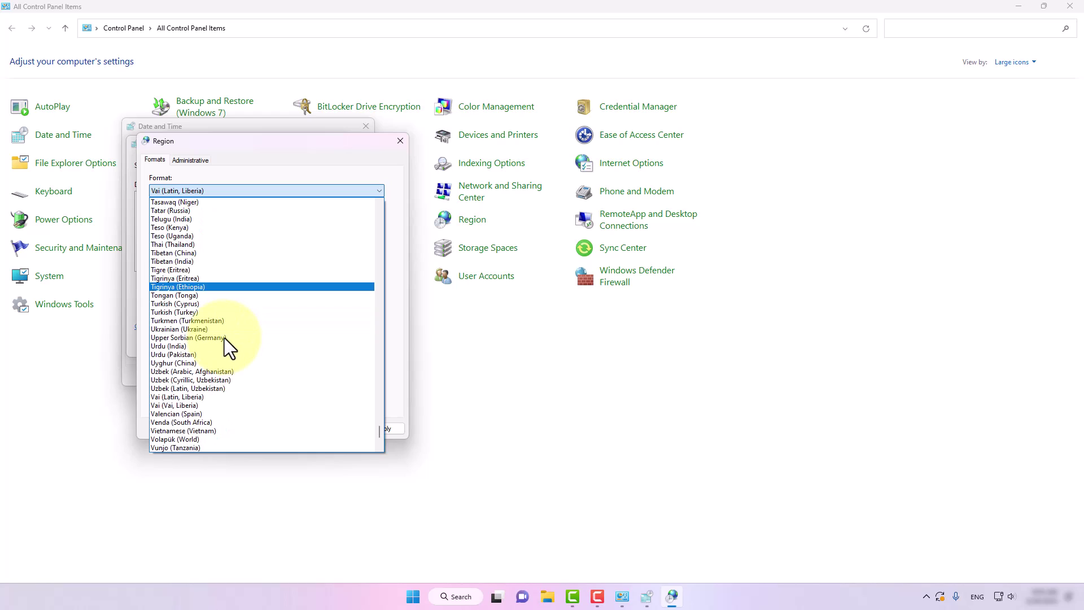
pyautogui.scroll(-2, 225, 338)
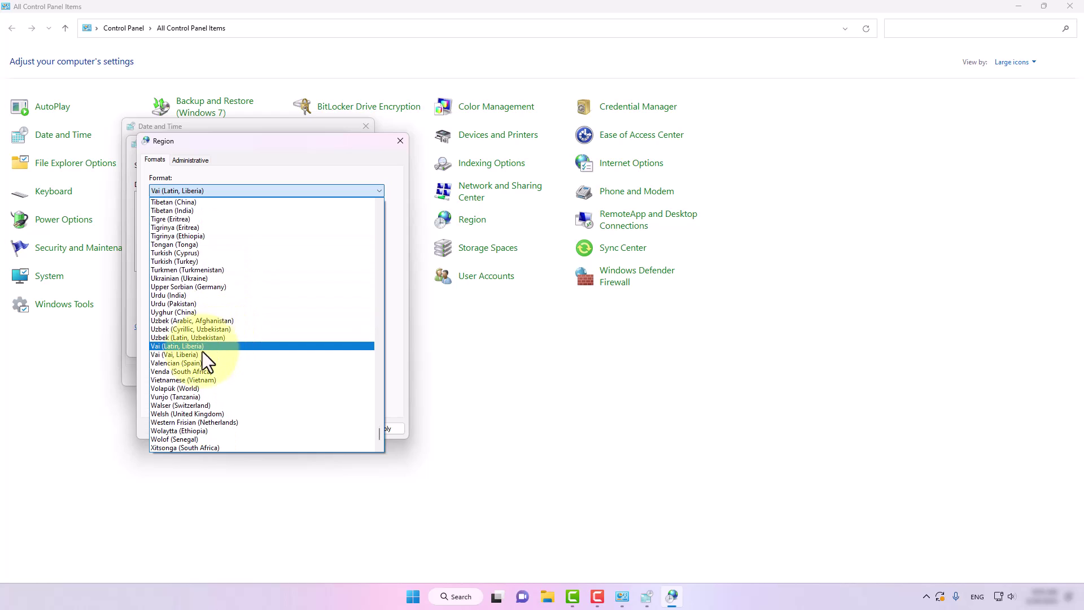
pyautogui.click(184, 379)
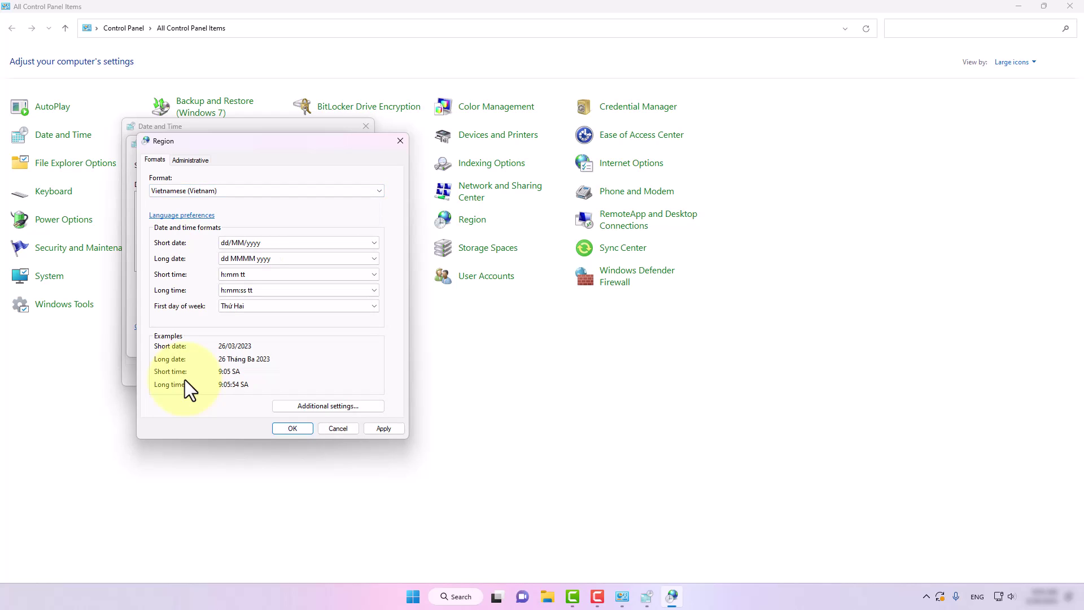
pyautogui.click(293, 428)
pyautogui.click(259, 375)
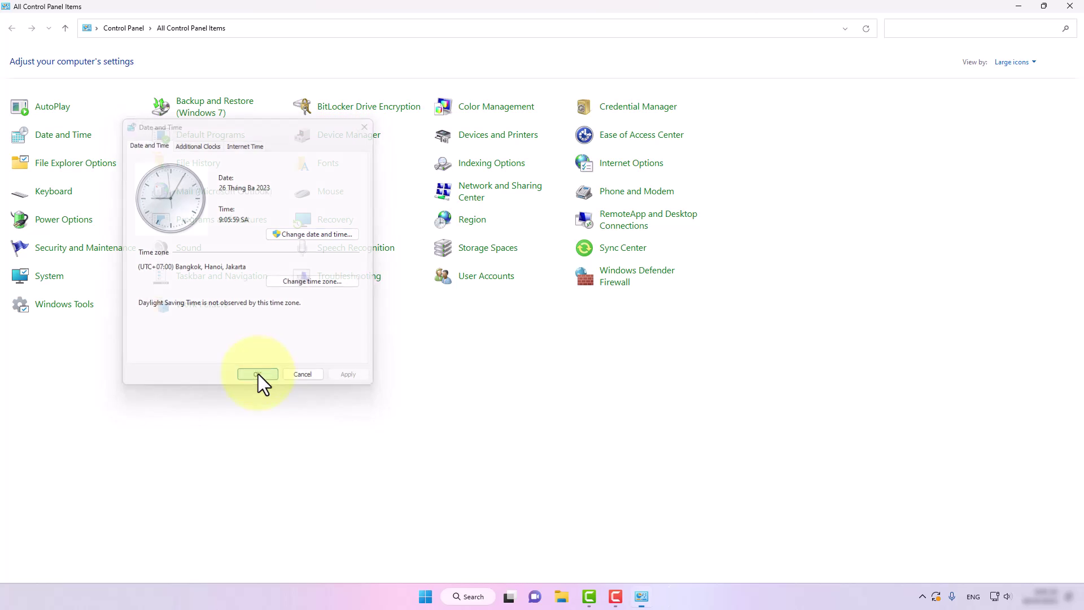
pyautogui.click(1018, 7)
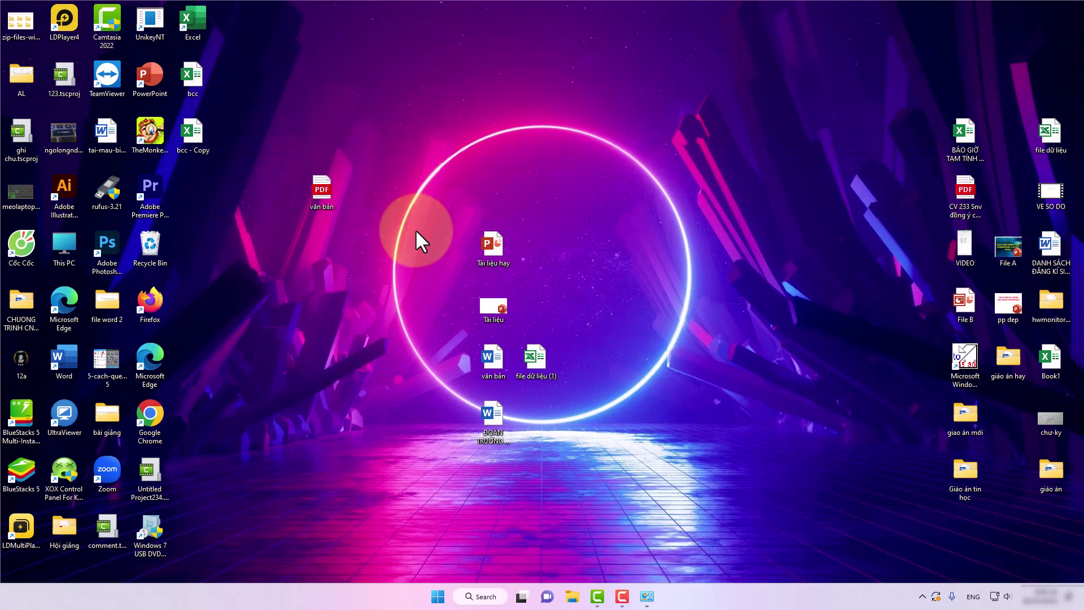
# Reopen 'bcc - Copy' and change F7's formula to =TEXT(F8;"ddd")
pyautogui.doubleClick(188, 129)
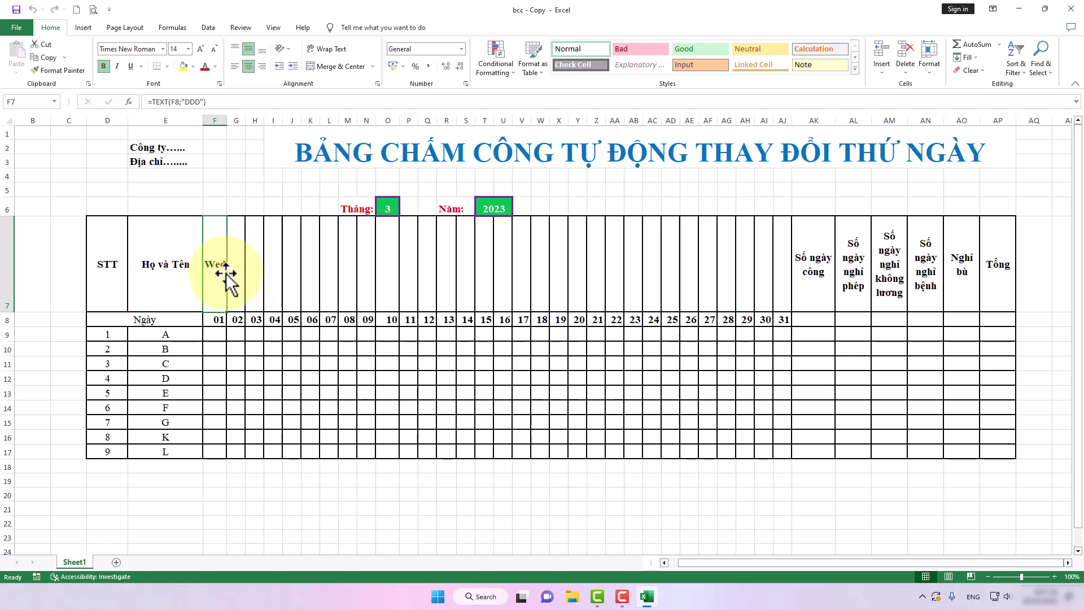
pyautogui.click(204, 102)
pyautogui.press('BackSpace')
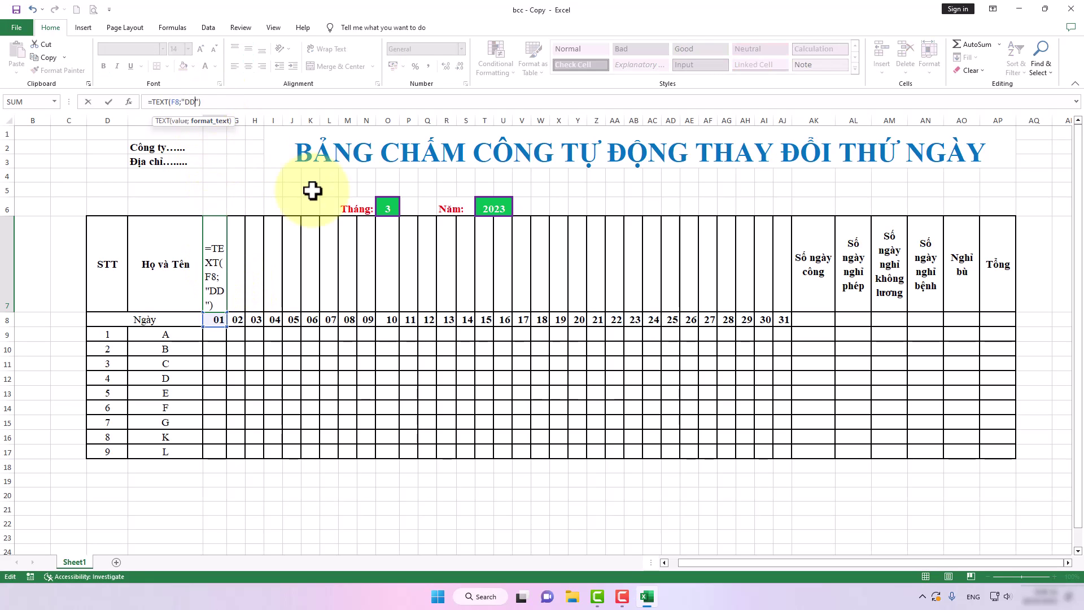
pyautogui.press('BackSpace')
pyautogui.press('BackSpace')
pyautogui.write('đ')
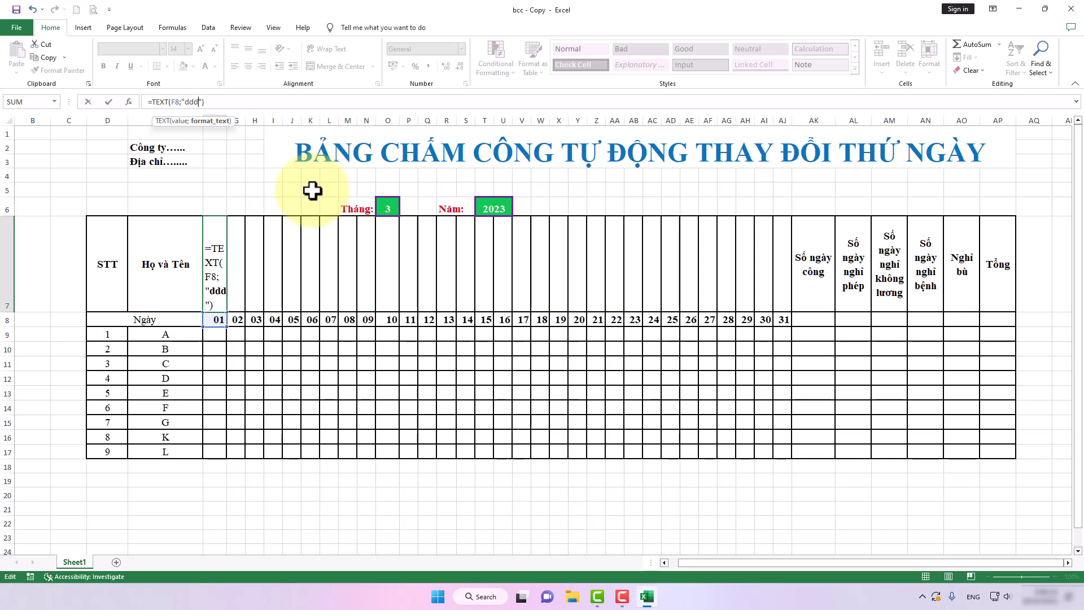
pyautogui.press('Return')
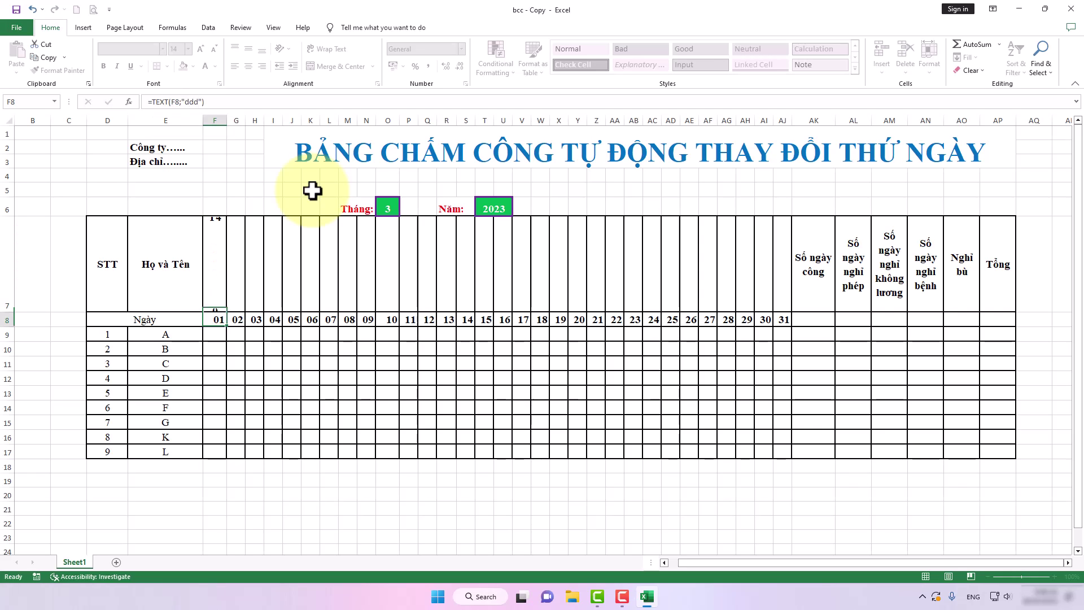
# Fill F7's weekday formula right to AJ7, showing T4, T5 … CN
pyautogui.click(221, 273)
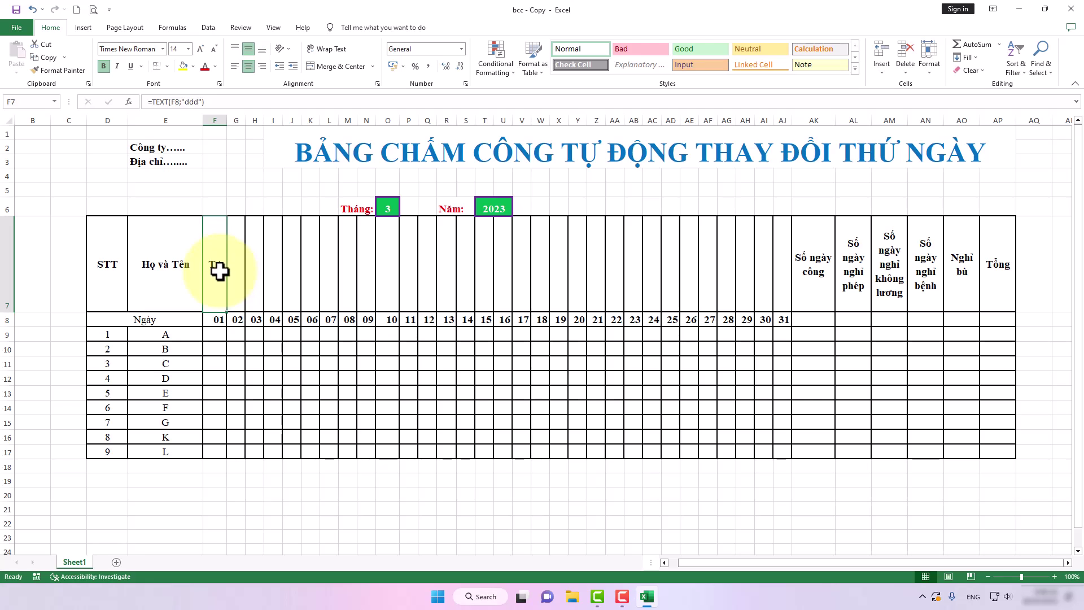
pyautogui.moveTo(230, 312); pyautogui.dragTo(769, 312)
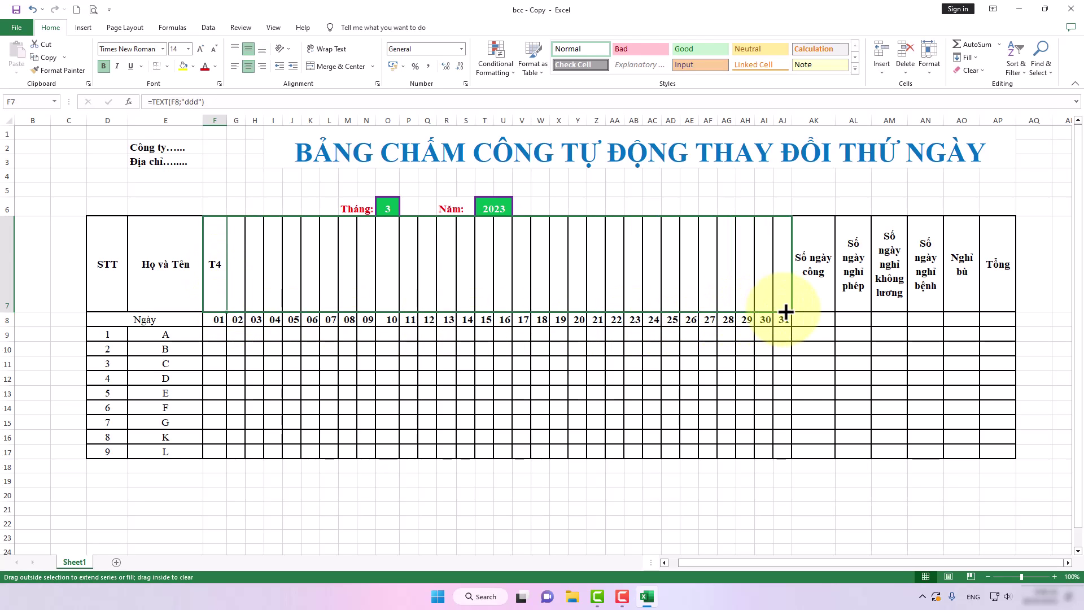
pyautogui.moveTo(769, 313); pyautogui.dragTo(782, 310)
pyautogui.click(561, 377)
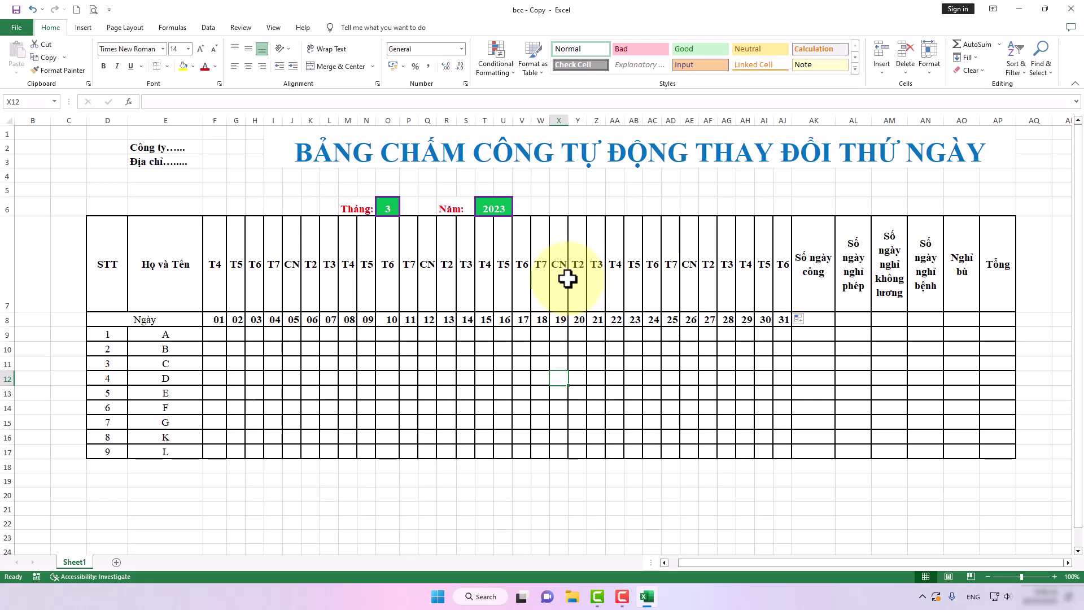
pyautogui.click(391, 208)
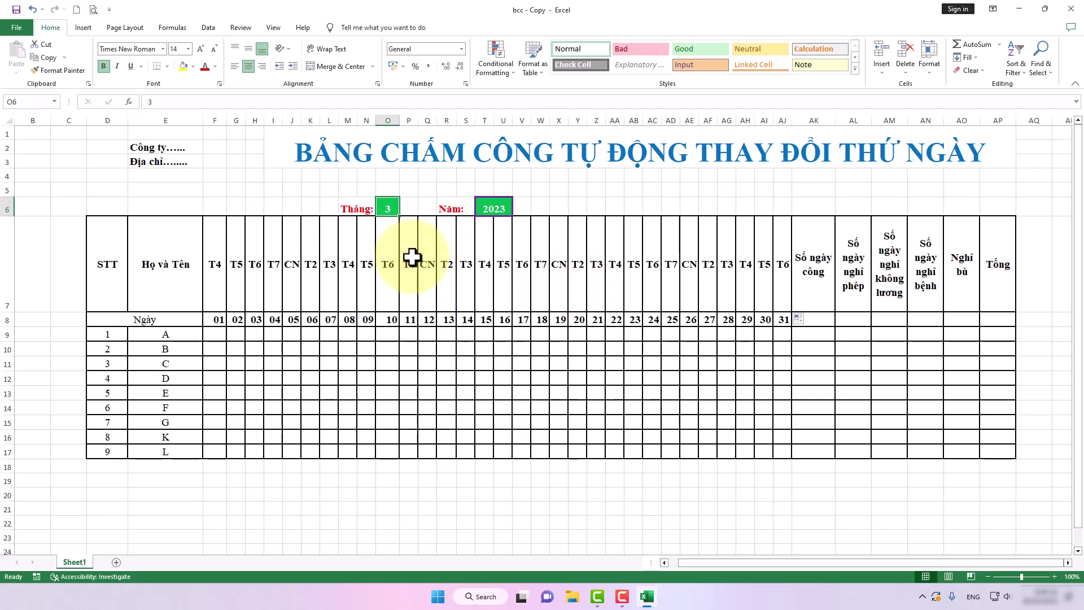
# Set the month cell O6 to 4 and check the date formula in R8
pyautogui.write('4')
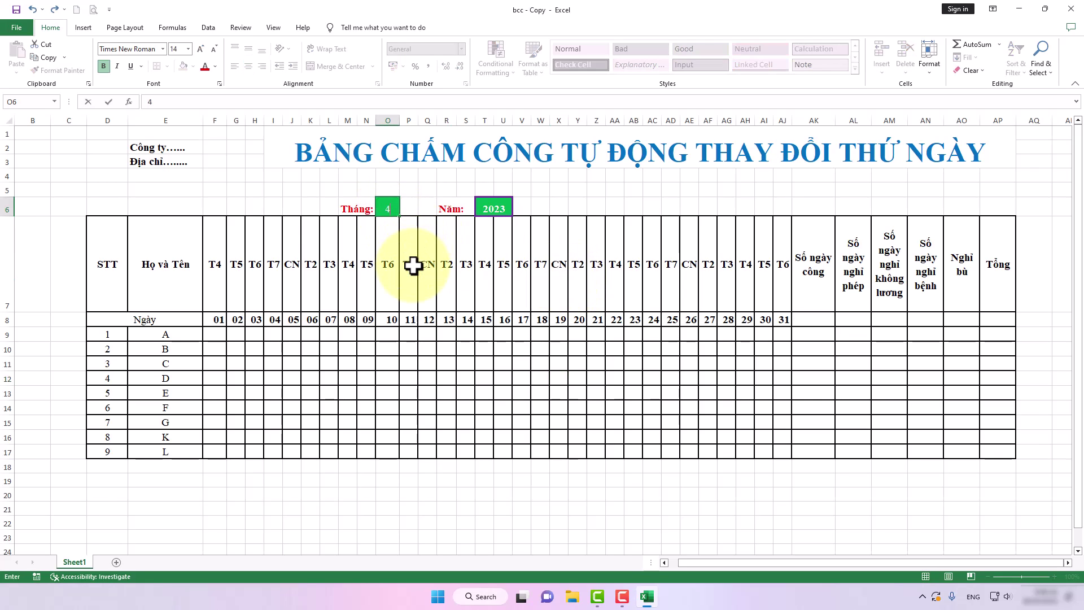
pyautogui.press('Return')
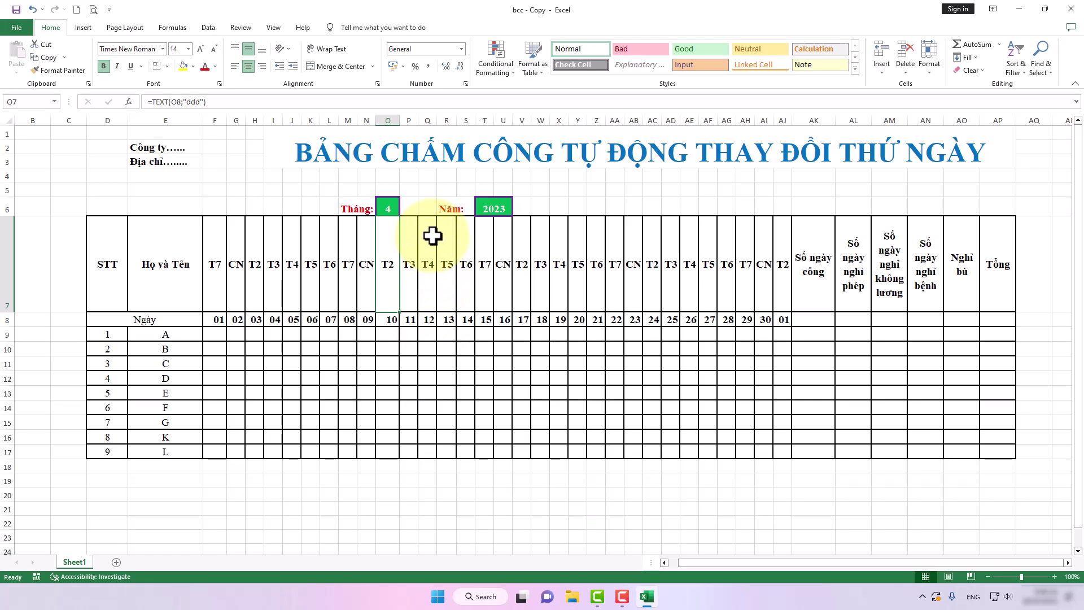
pyautogui.click(447, 320)
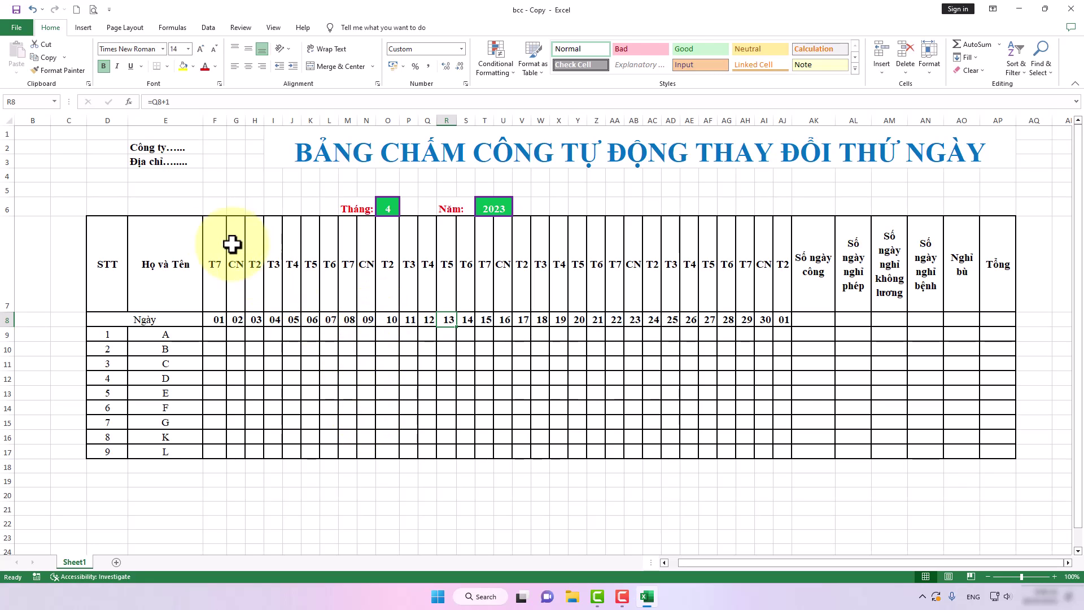
pyautogui.click(214, 191)
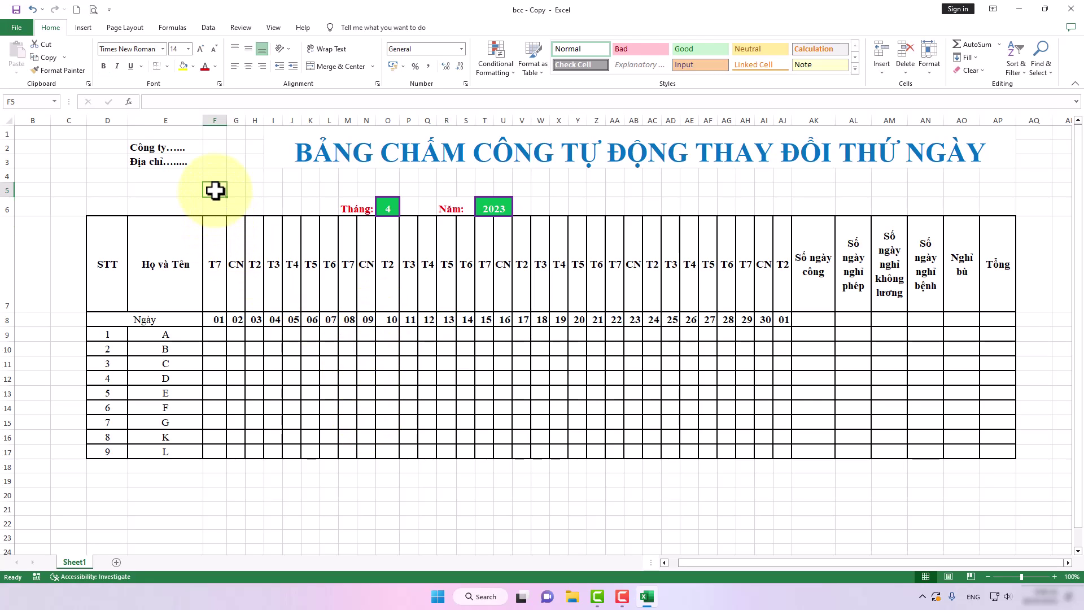
# Enter the labels T7 in F5 and CN in F6
pyautogui.write('t')
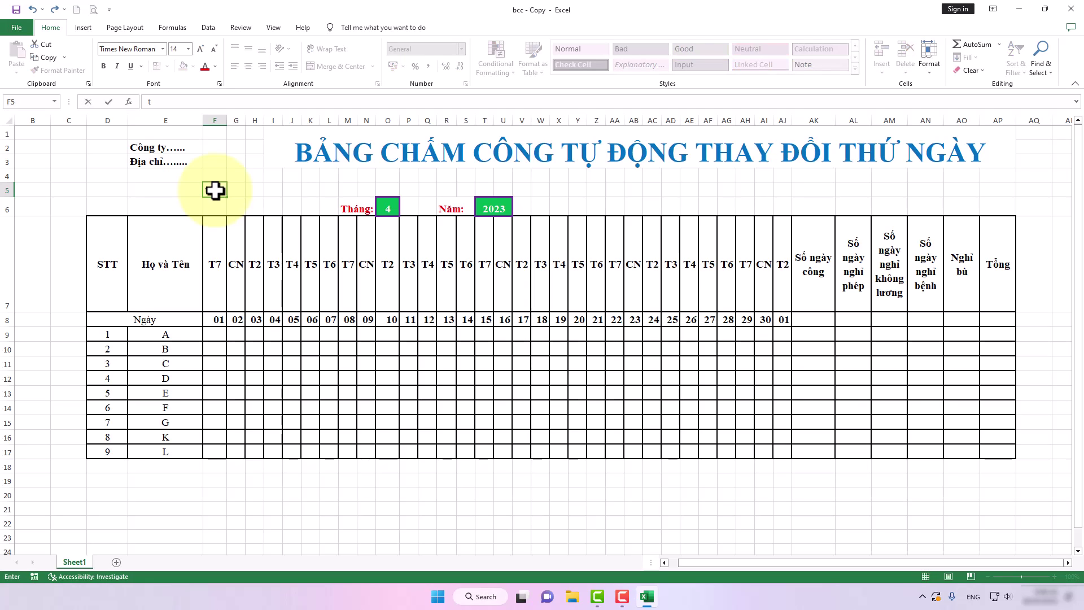
pyautogui.press('BackSpace')
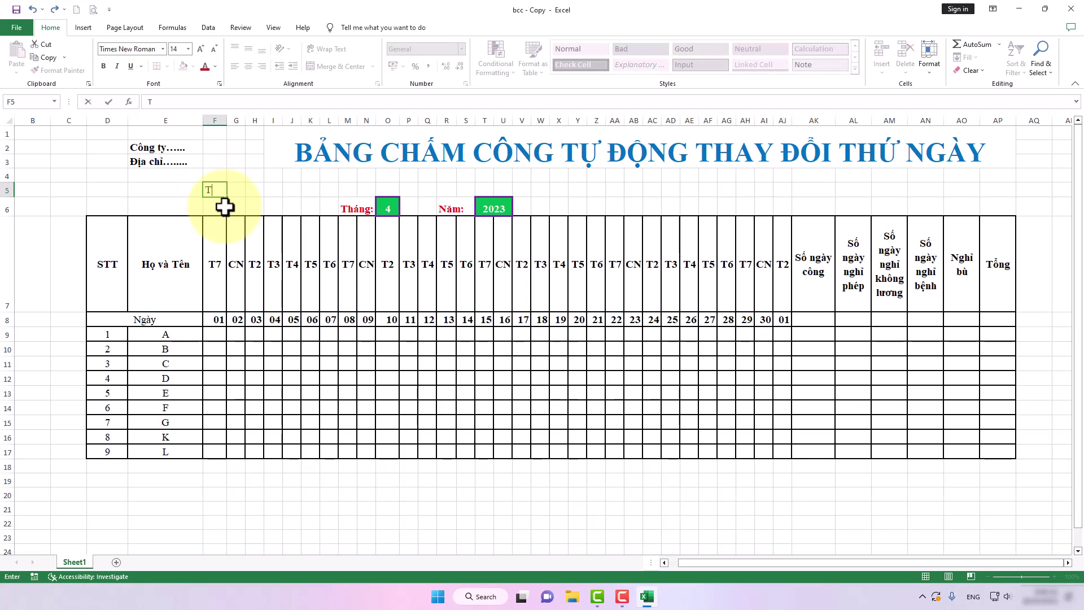
pyautogui.write('7')
pyautogui.press('Return')
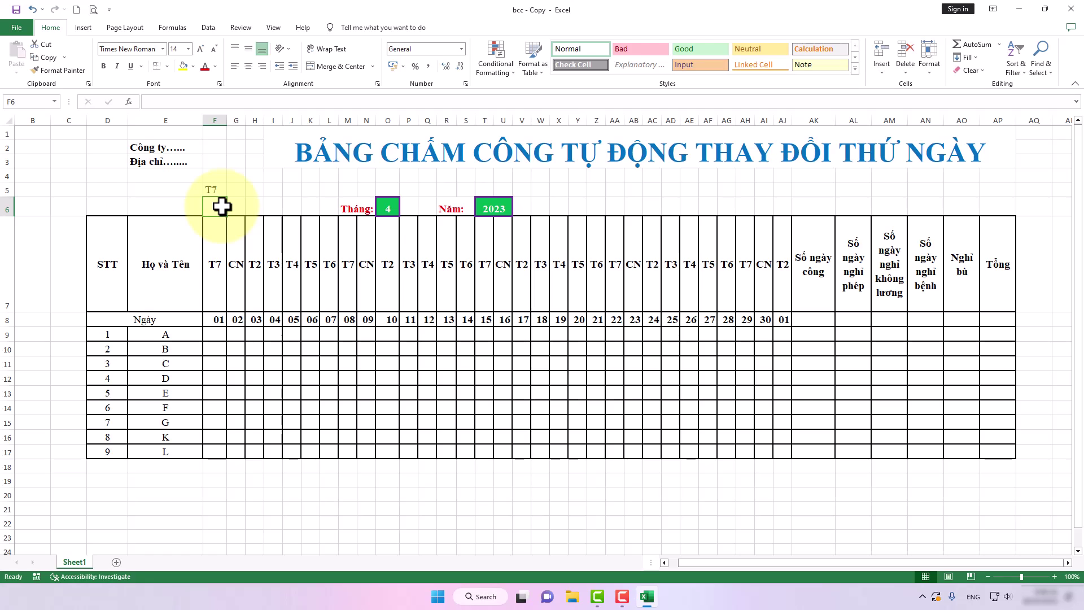
pyautogui.write('CN')
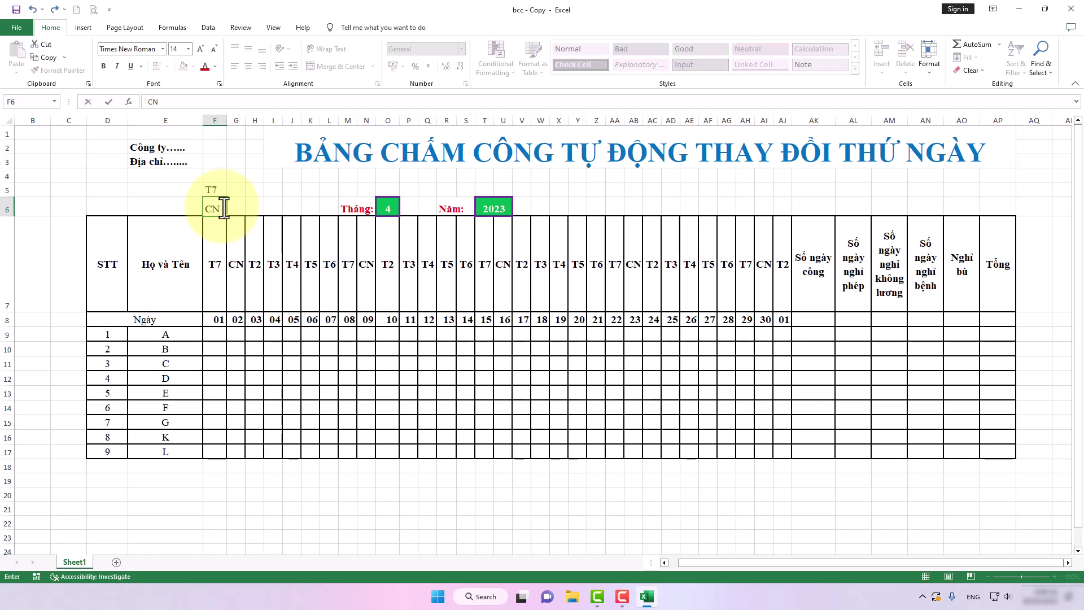
pyautogui.click(287, 237)
# Fill F5 with yellow and F6 with orange
pyautogui.click(220, 189)
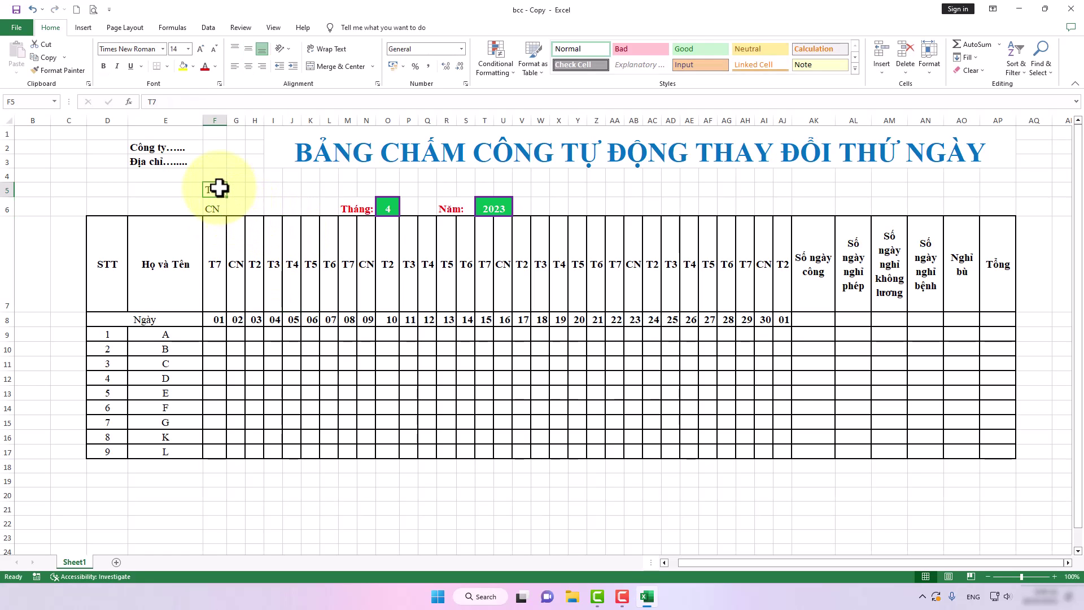
pyautogui.click(194, 66)
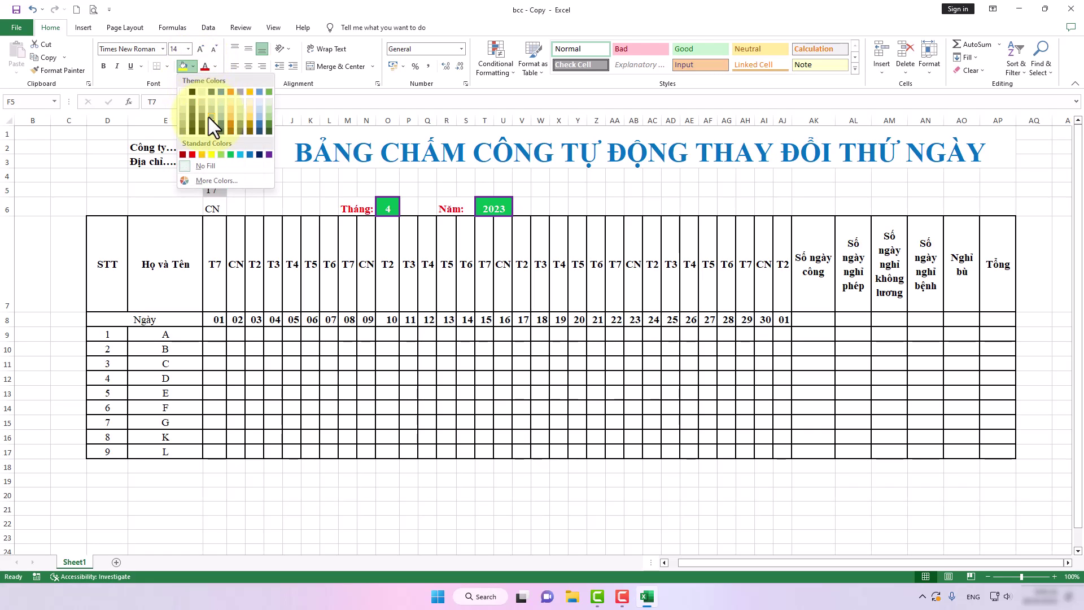
pyautogui.click(211, 154)
pyautogui.click(223, 208)
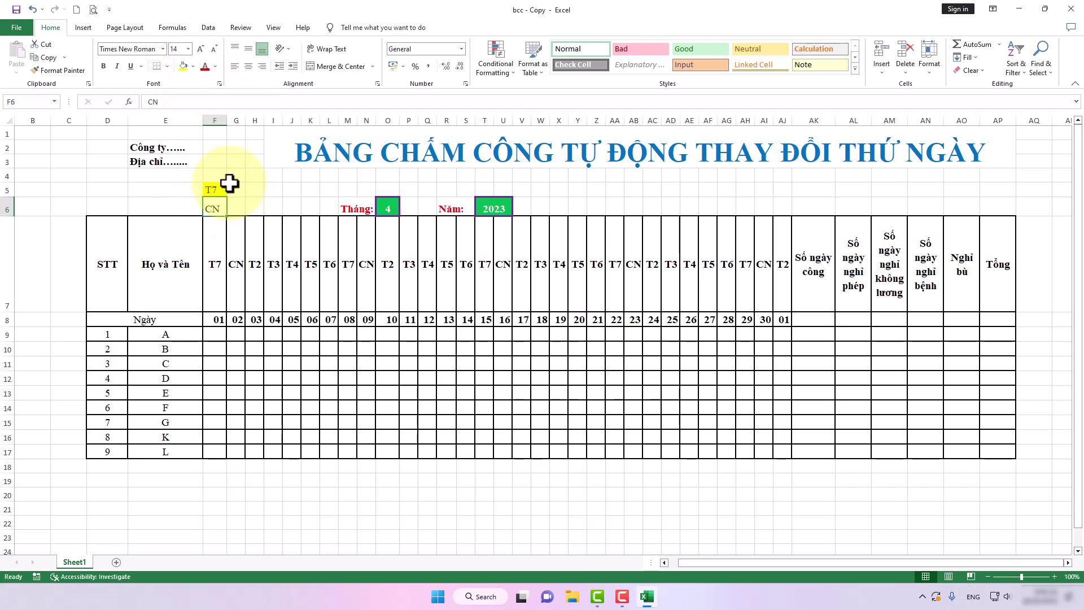
pyautogui.click(194, 66)
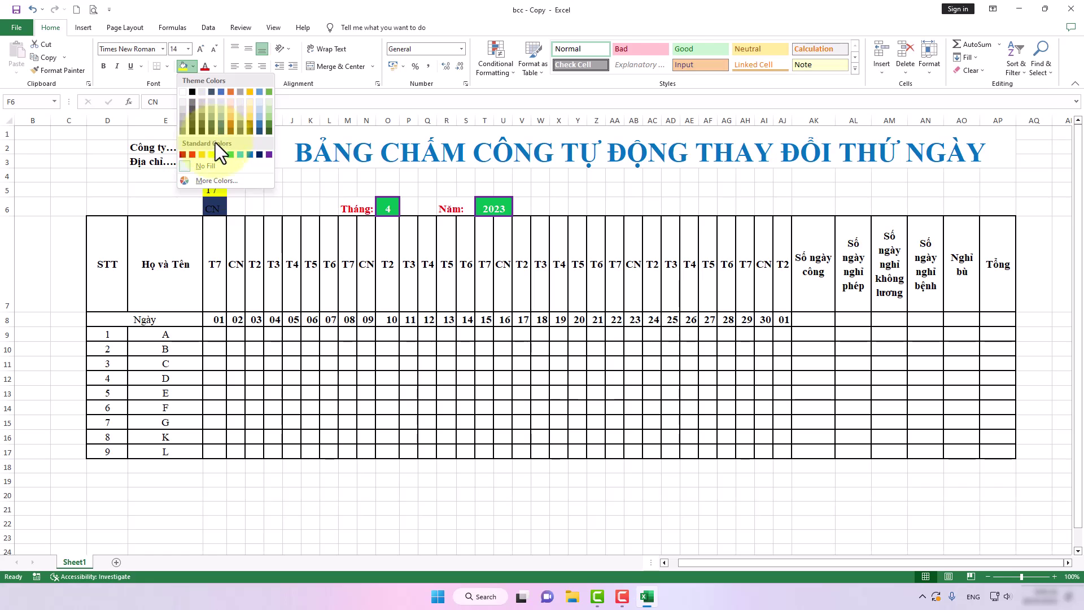
pyautogui.click(202, 155)
pyautogui.click(254, 203)
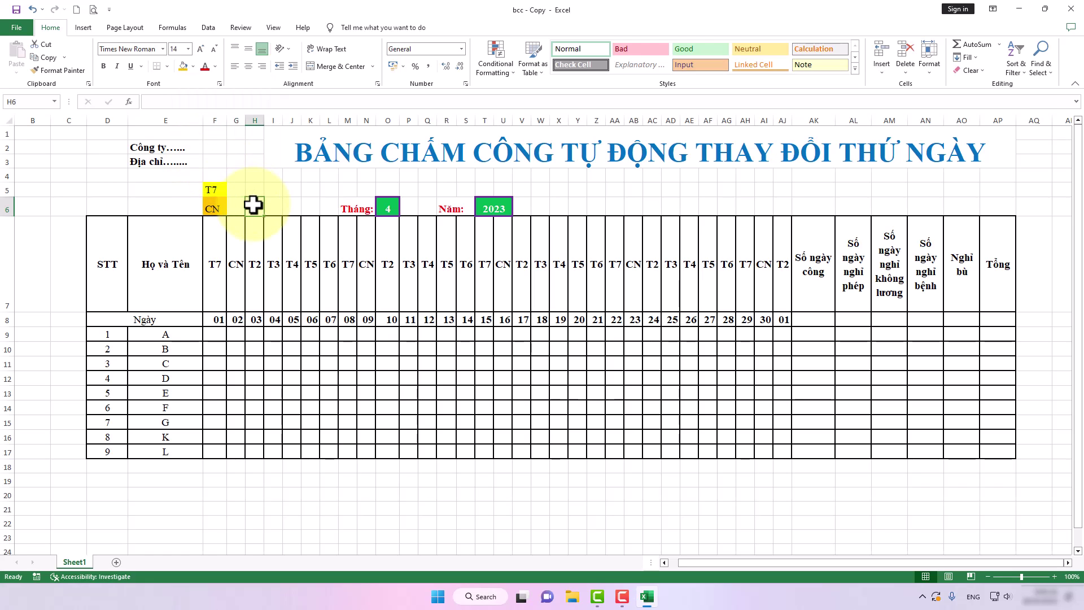
# Select the range F7:AJ17
pyautogui.moveTo(215, 243)
pyautogui.mouseDown()
pyautogui.moveTo(429, 356)
pyautogui.moveTo(595, 392)
pyautogui.moveTo(726, 448)
pyautogui.moveTo(774, 455)
pyautogui.mouseUp()
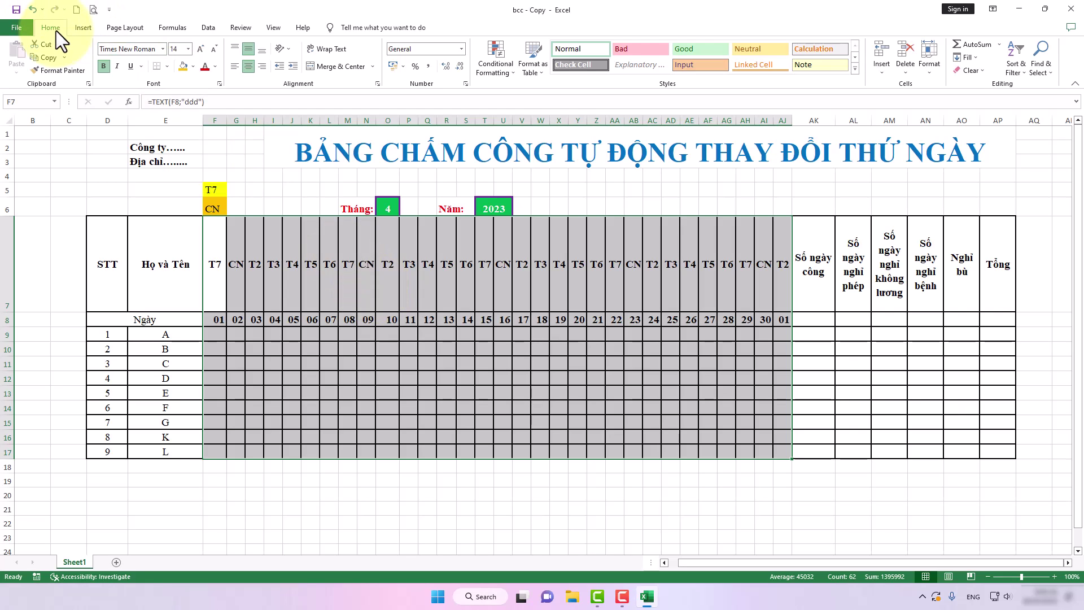
# Add a formula rule =F$7=$F$5 that fills Saturday (T7) columns yellow
pyautogui.click(511, 72)
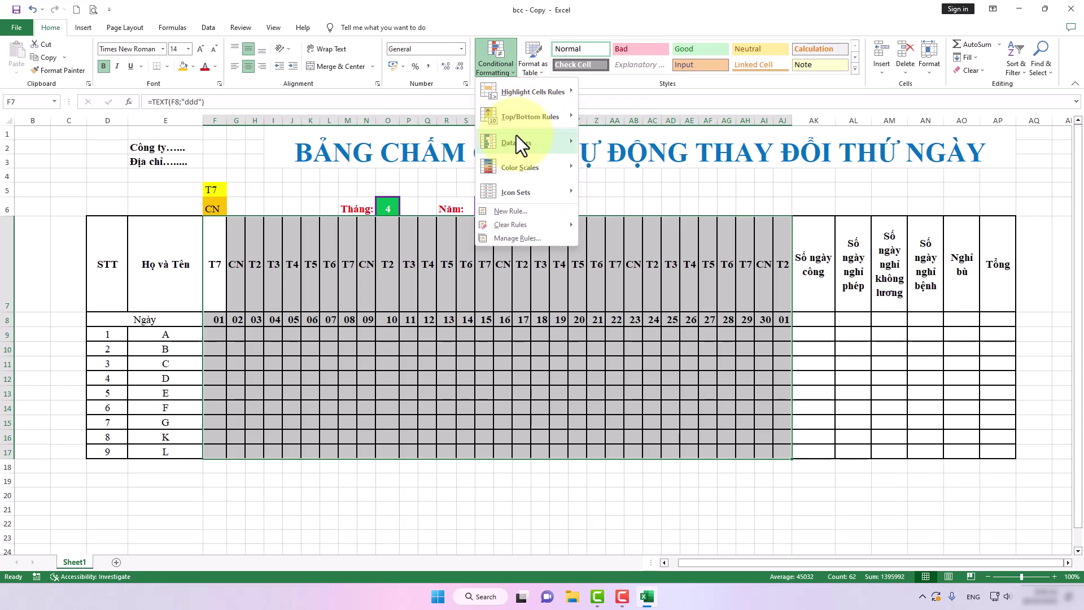
pyautogui.click(518, 211)
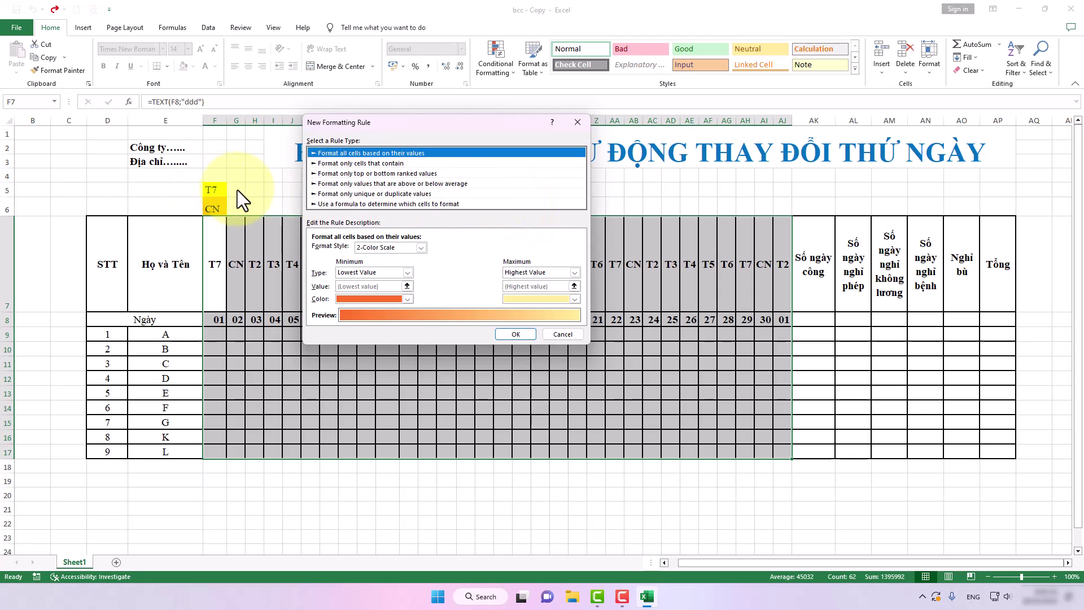
pyautogui.click(354, 204)
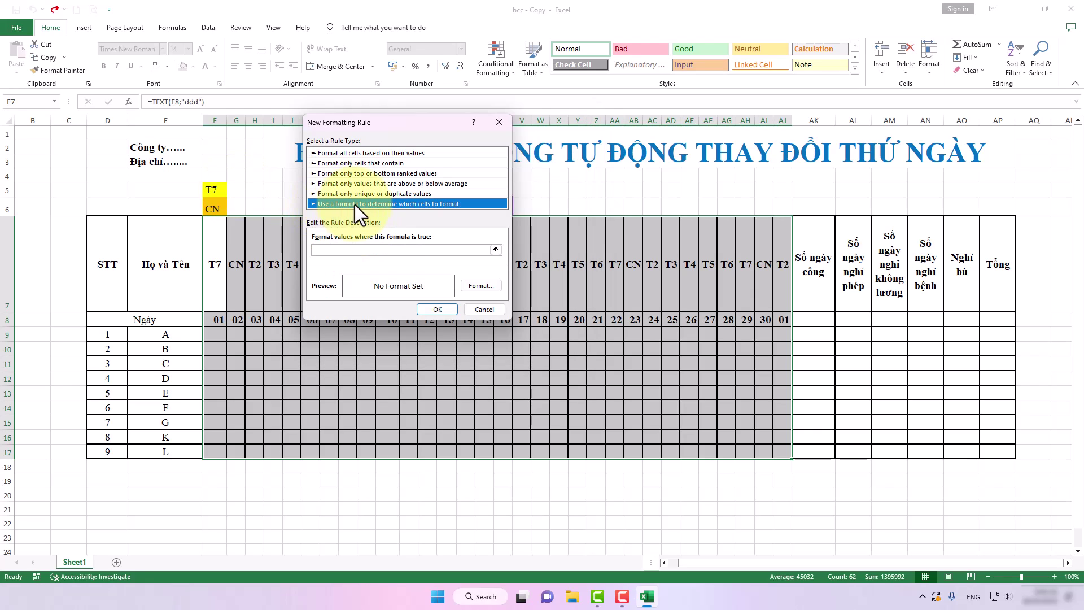
pyautogui.click(343, 250)
pyautogui.write('=f$')
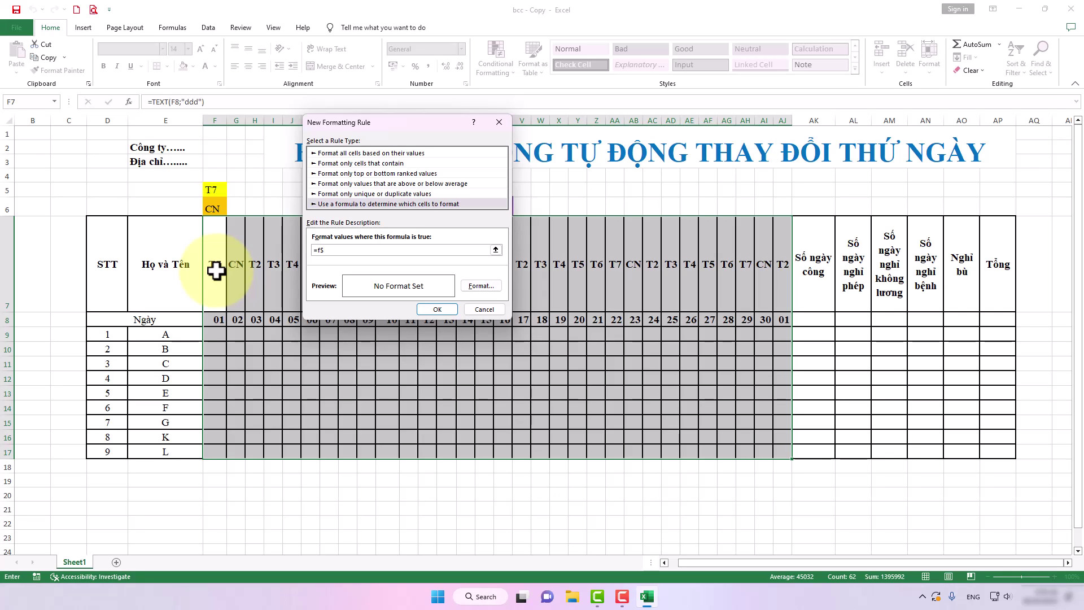
pyautogui.write('7=')
pyautogui.click(215, 190)
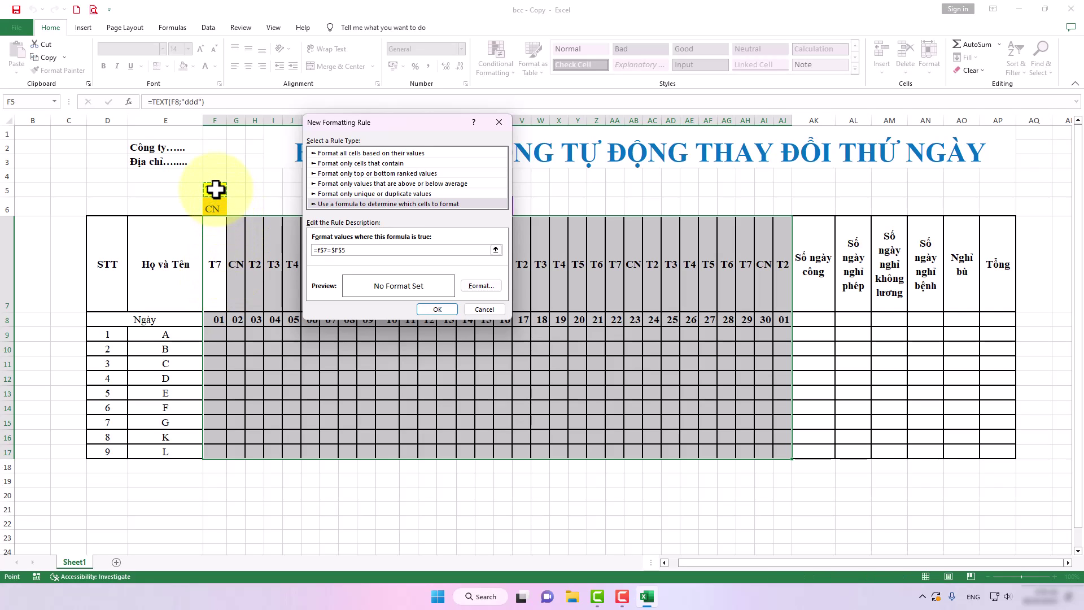
pyautogui.click(453, 255)
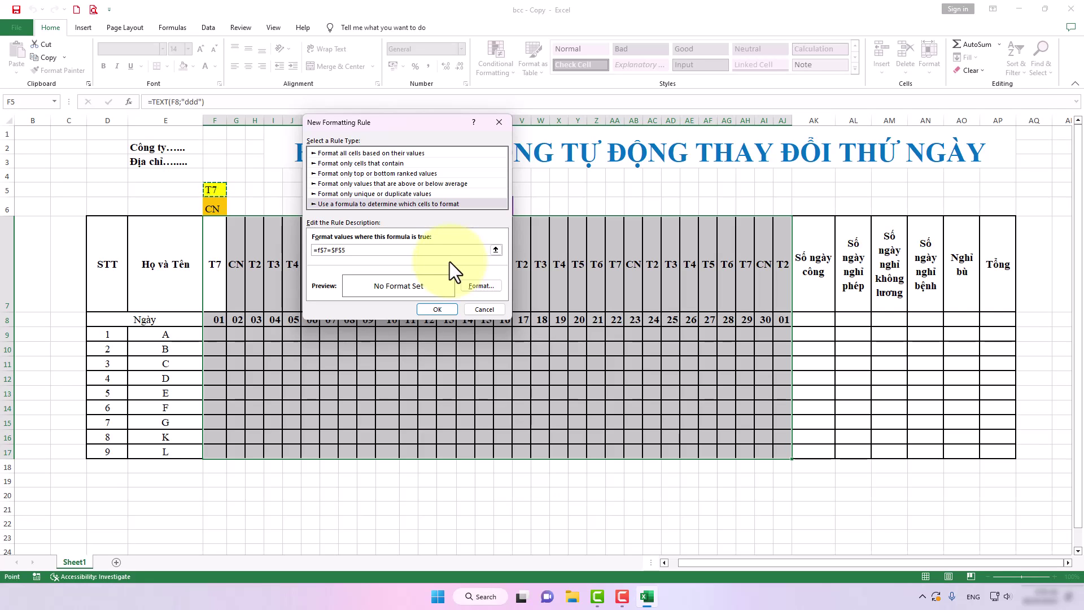
pyautogui.click(484, 286)
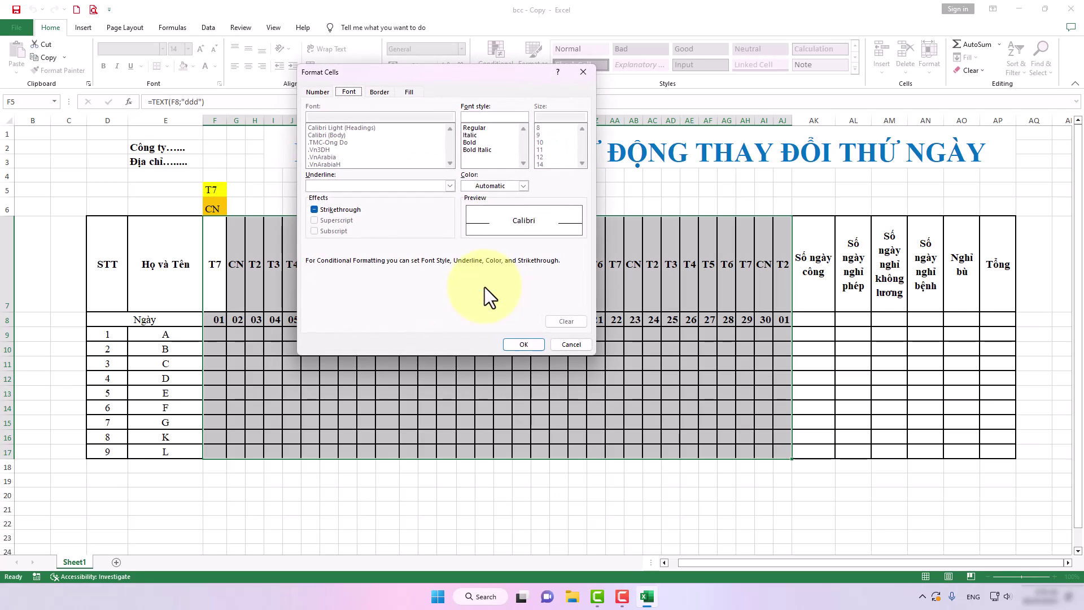
pyautogui.click(408, 92)
pyautogui.click(347, 202)
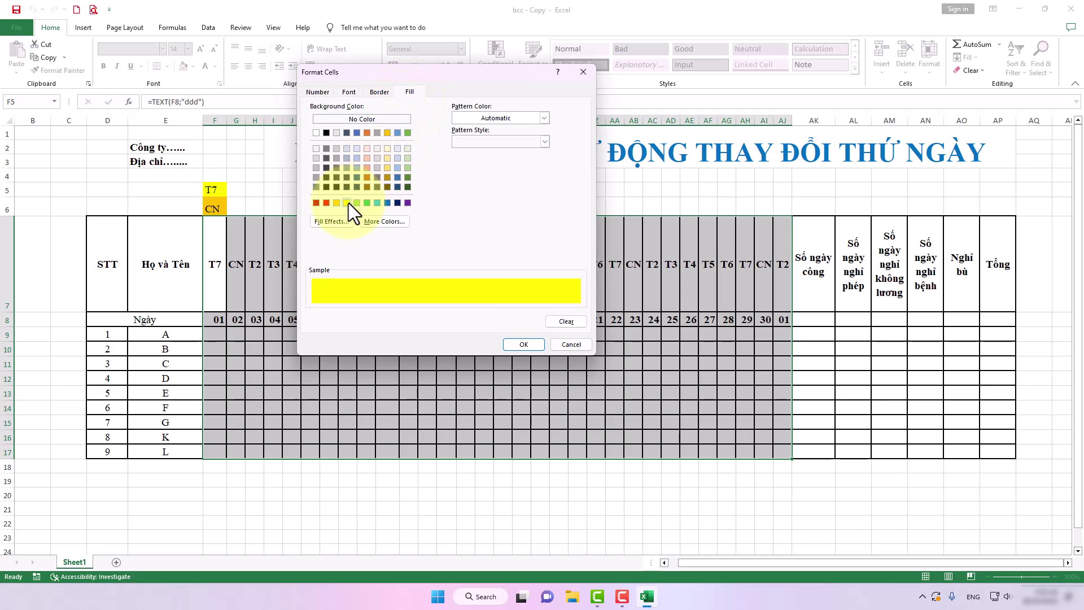
pyautogui.click(524, 345)
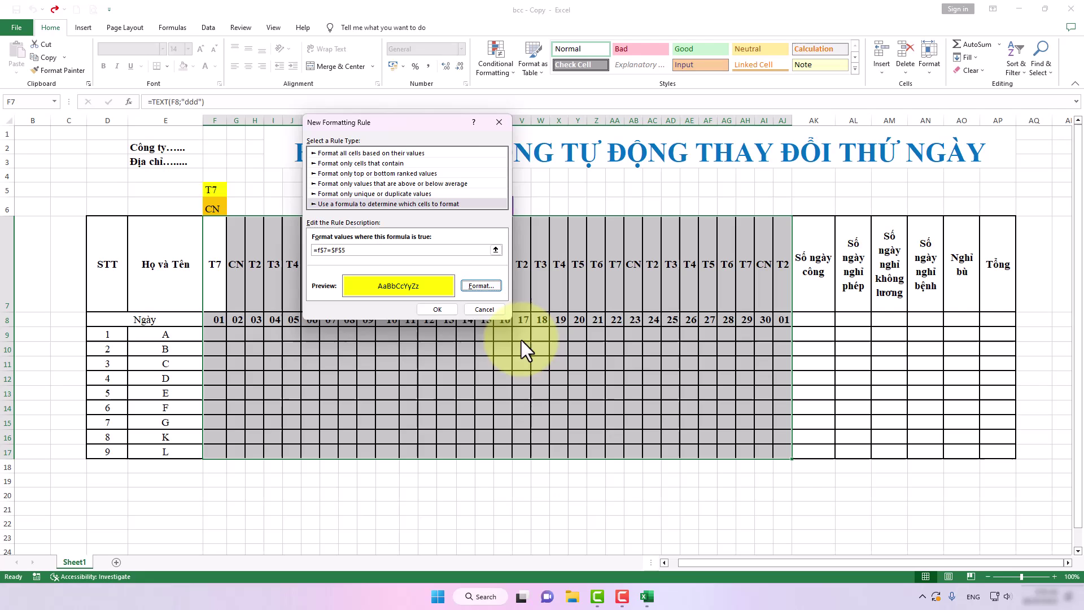
pyautogui.click(440, 309)
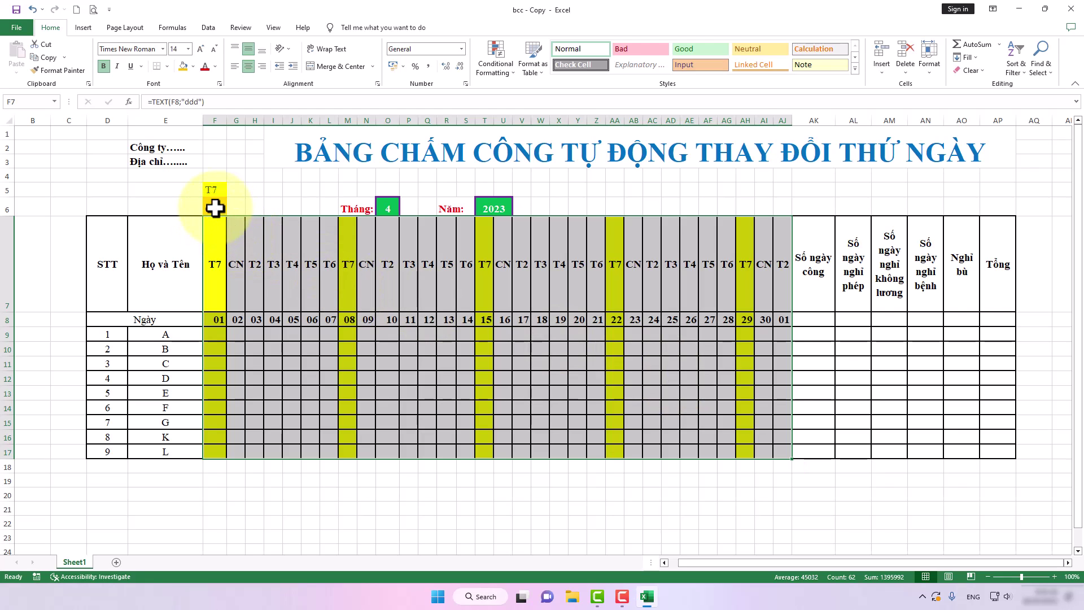
# Add a second formula rule =F$7=$F$6 that fills Sunday (CN) columns orange
pyautogui.click(505, 77)
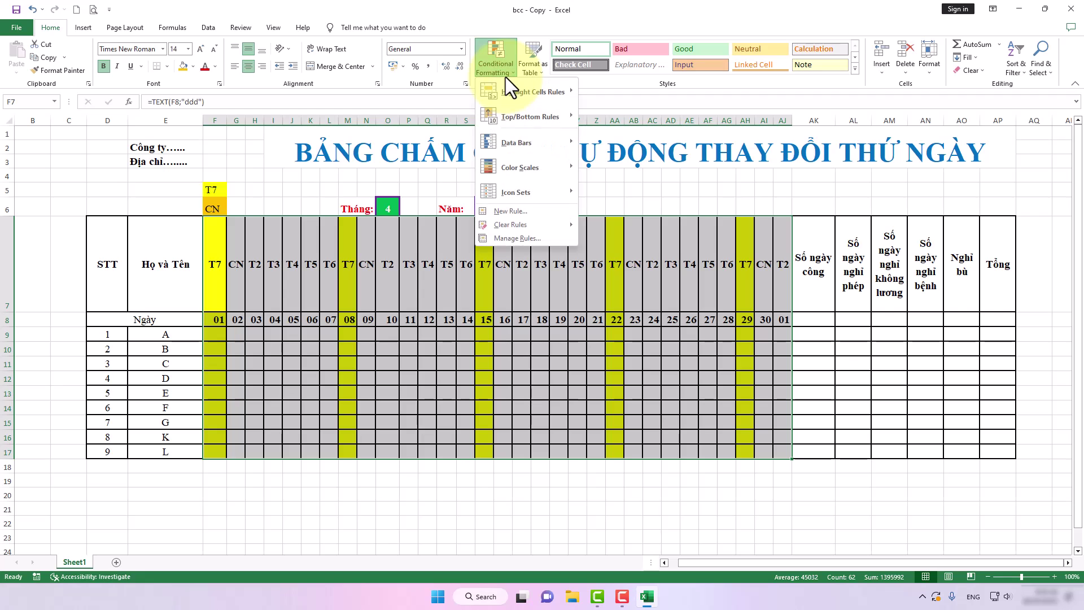
pyautogui.click(518, 214)
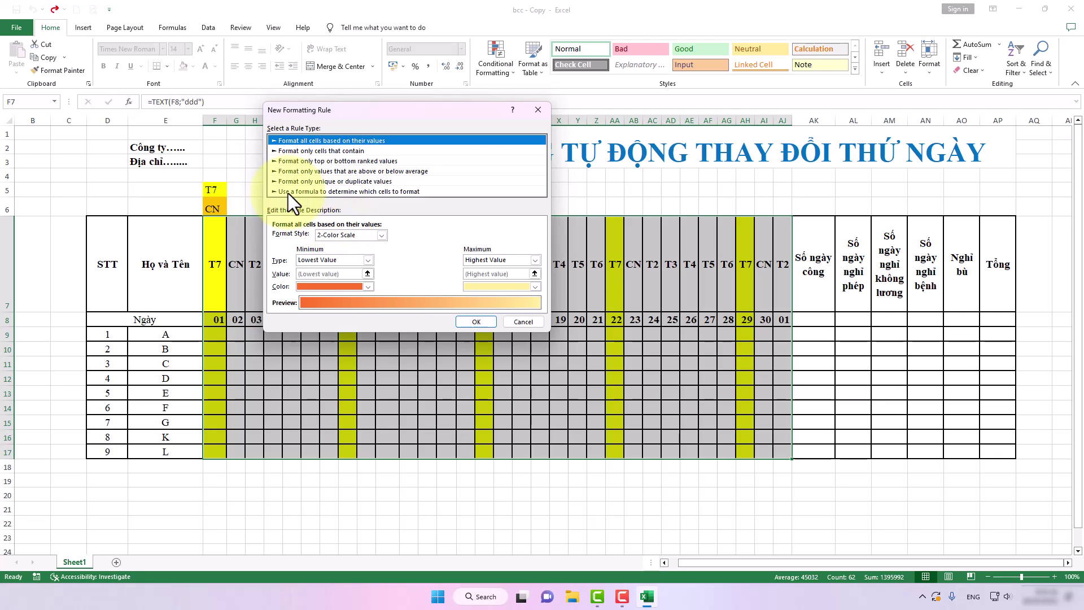
pyautogui.click(307, 191)
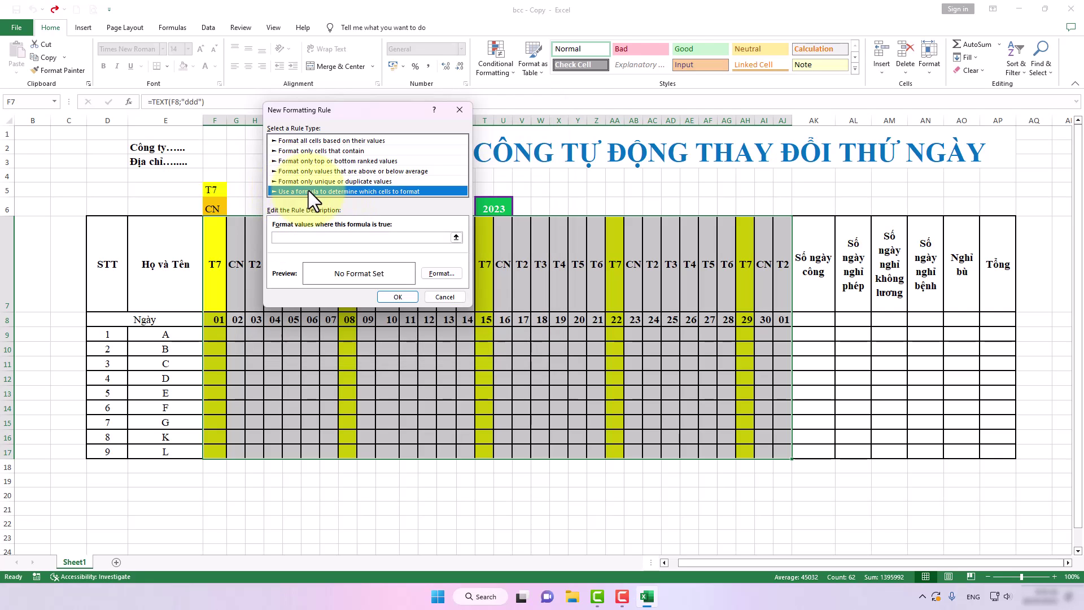
pyautogui.click(305, 238)
pyautogui.write('=(')
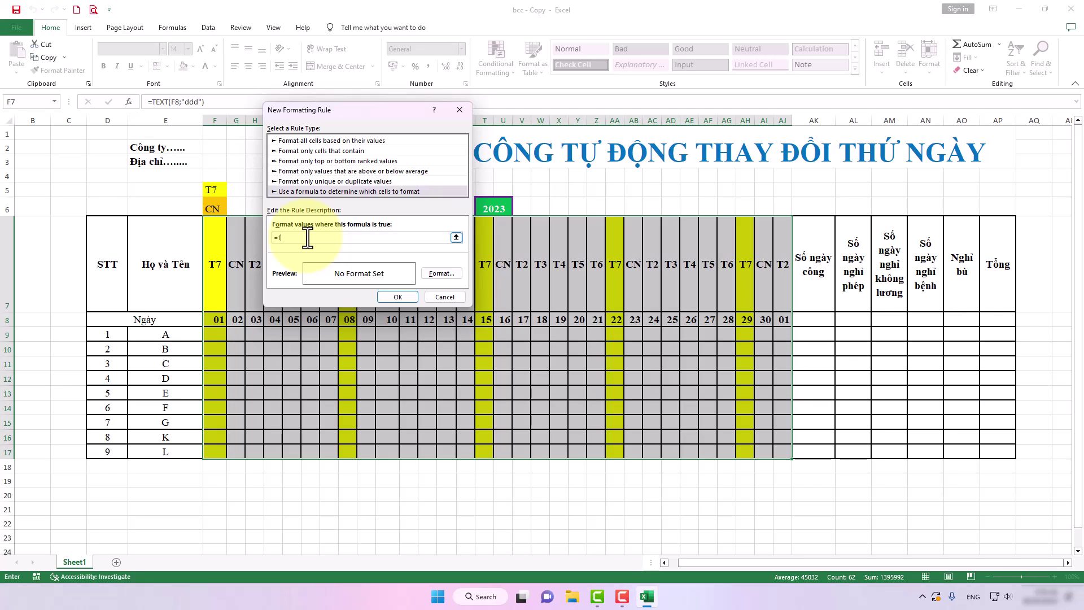
pyautogui.write('$7=')
pyautogui.click(218, 208)
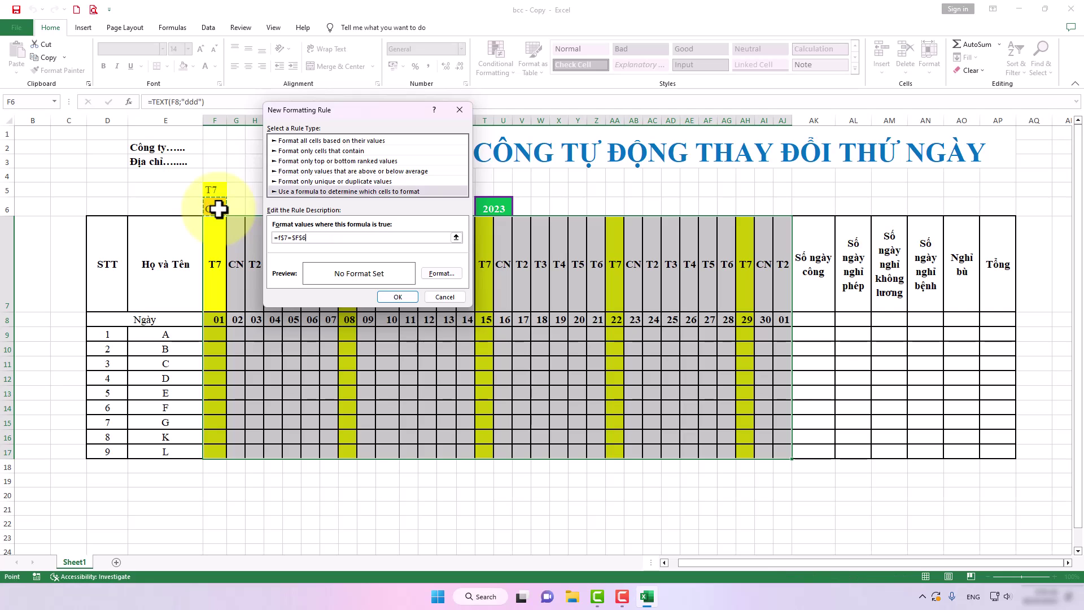
pyautogui.click(449, 276)
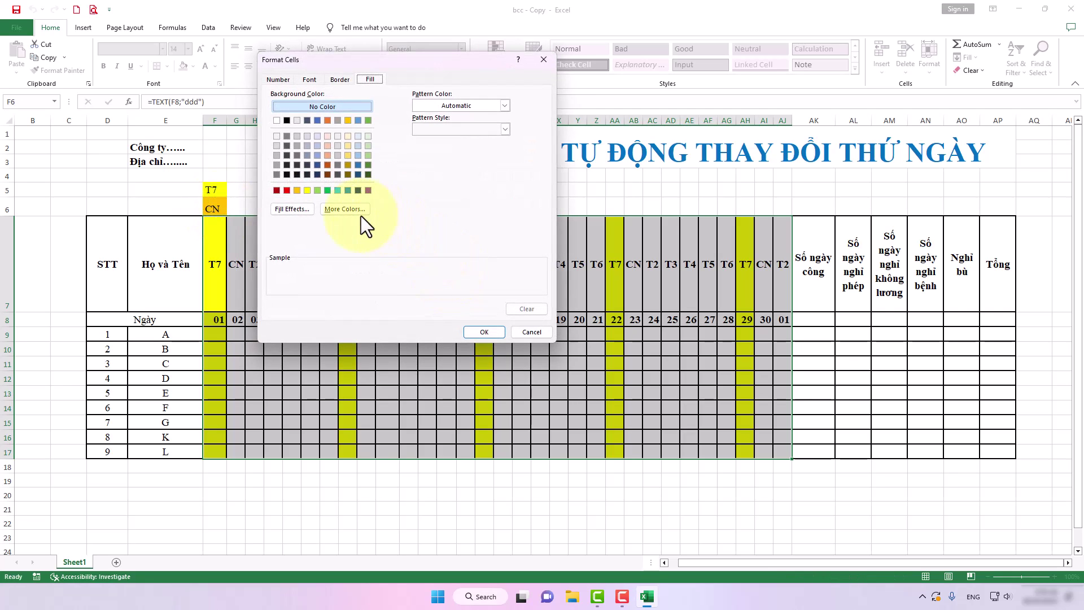
pyautogui.click(298, 191)
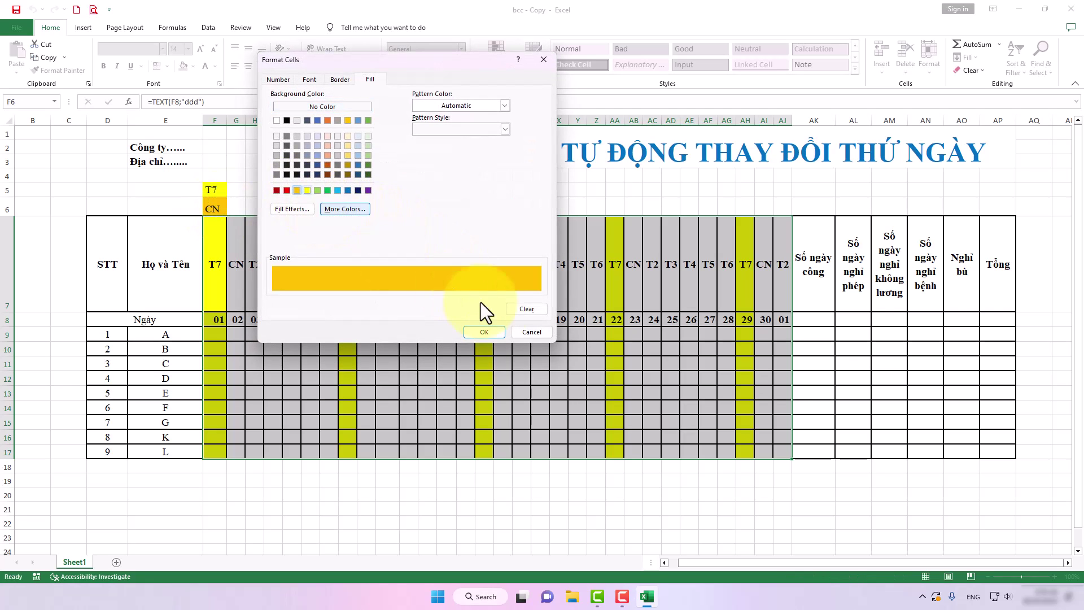
pyautogui.click(485, 332)
pyautogui.click(398, 297)
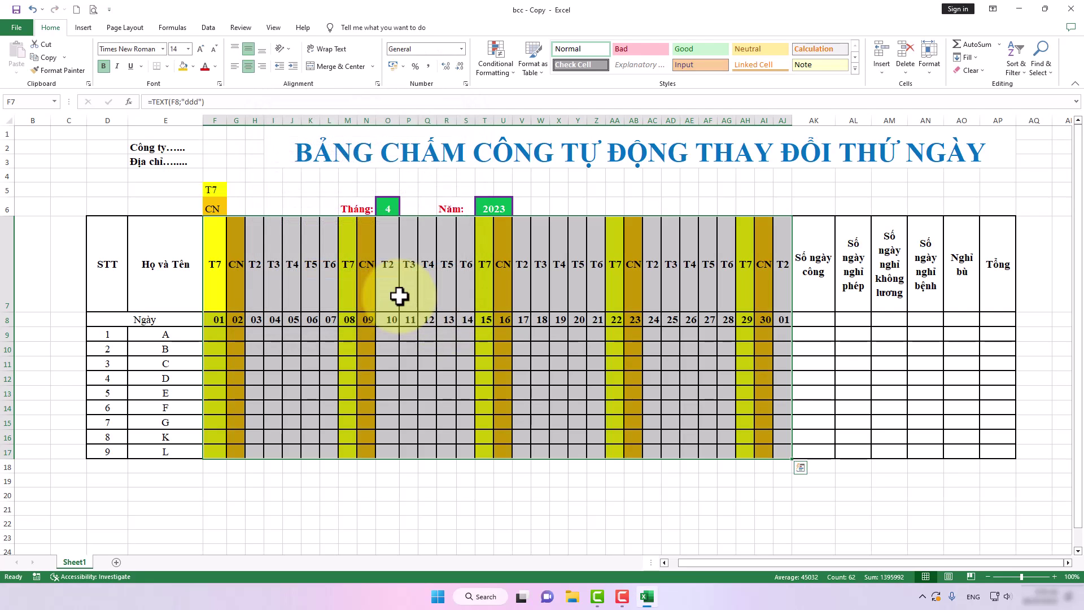
# Try months 3, 5, 1, 2 and 4 in cell O6 to check the weekend colouring
pyautogui.click(447, 299)
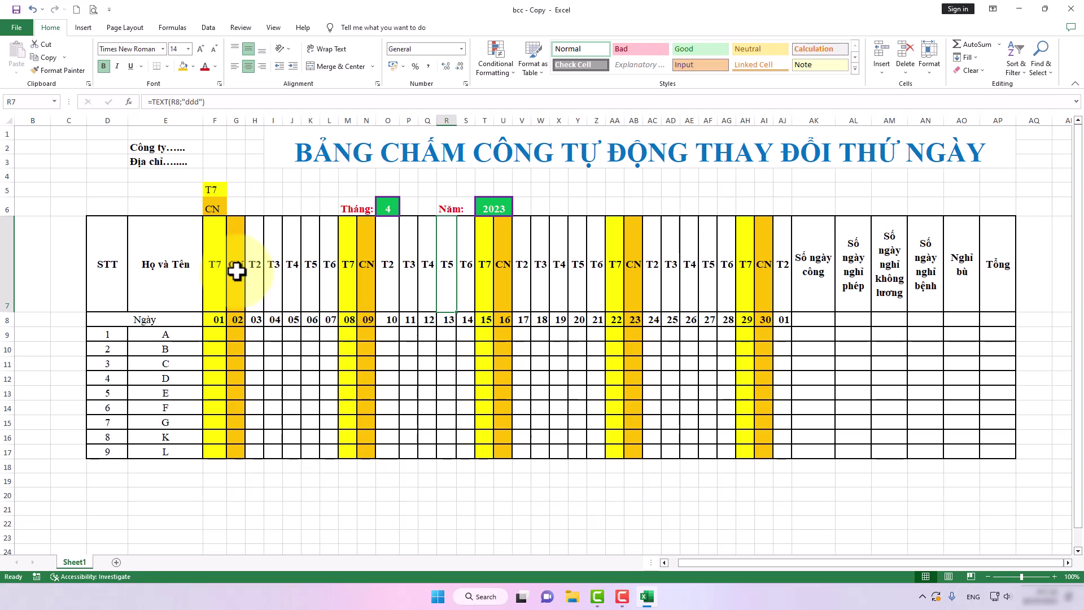
pyautogui.click(386, 207)
pyautogui.write('3')
pyautogui.click(425, 264)
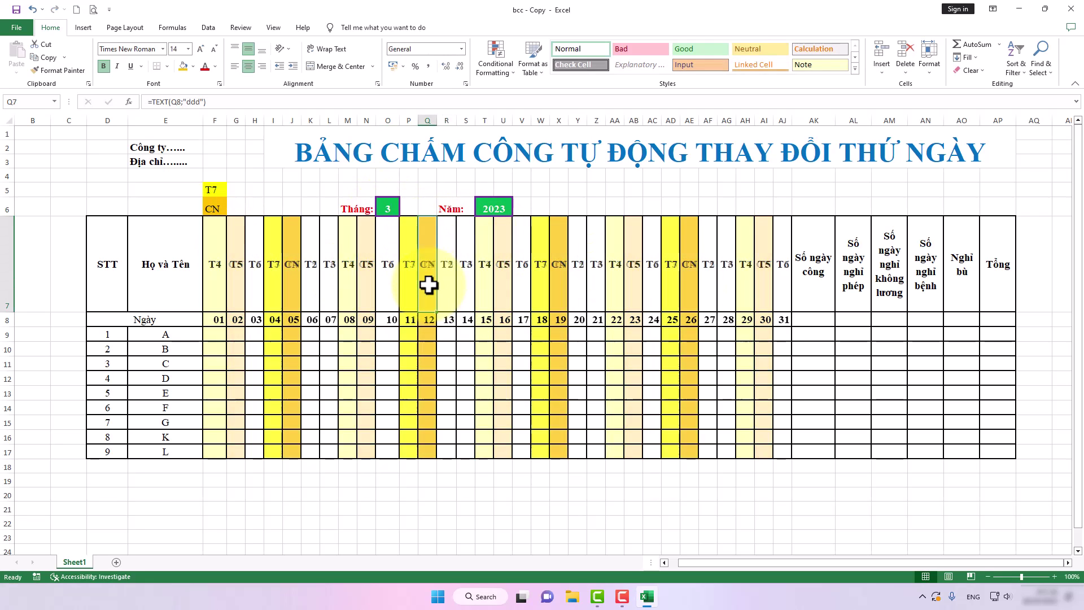
pyautogui.click(388, 209)
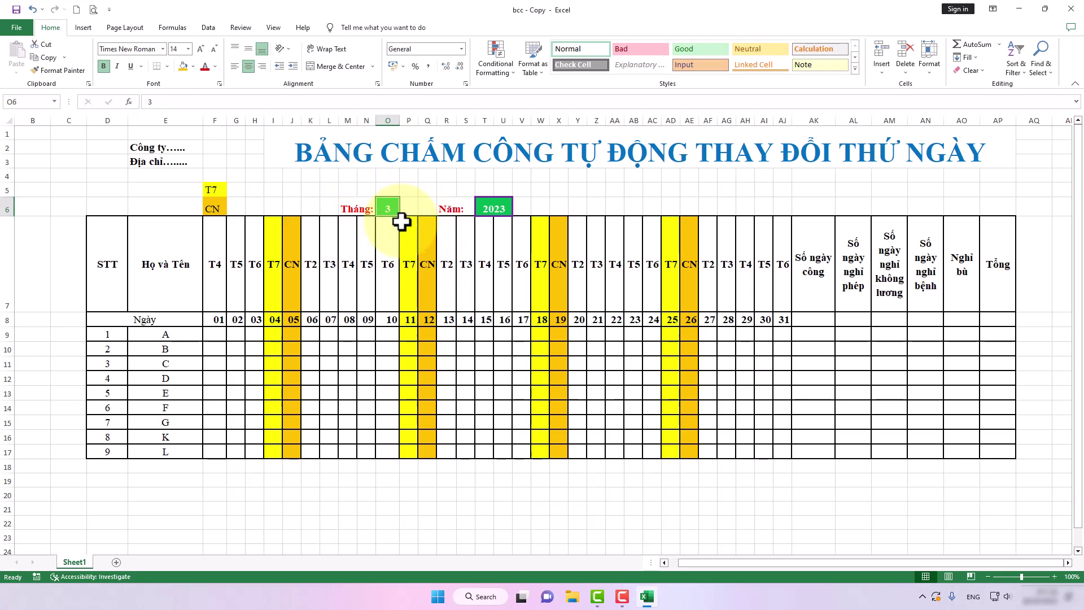
pyautogui.write('5')
pyautogui.click(417, 279)
pyautogui.click(388, 206)
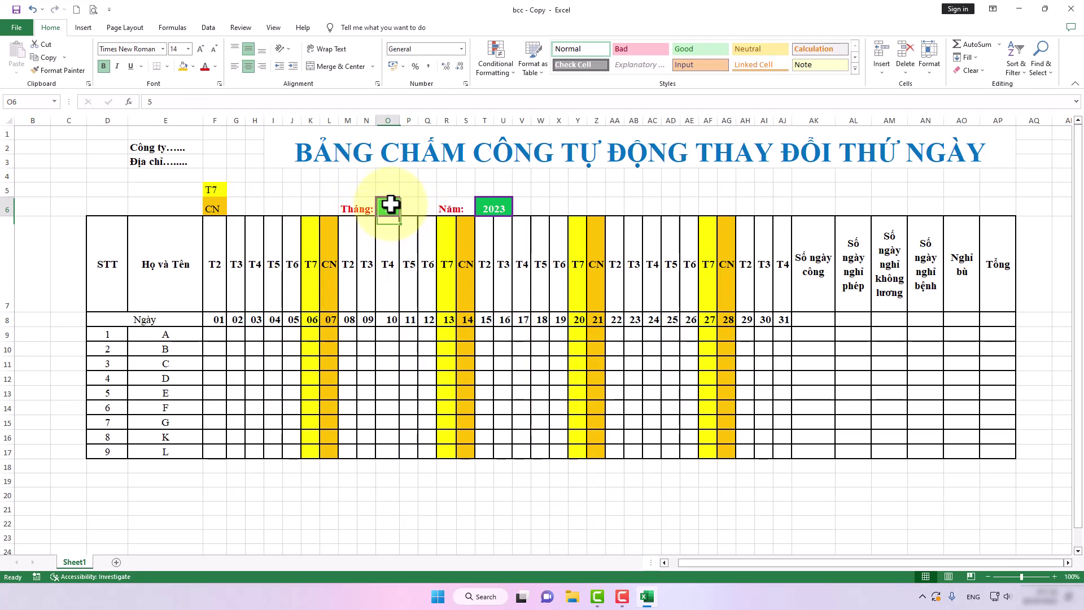
pyautogui.write('1')
pyautogui.click(429, 308)
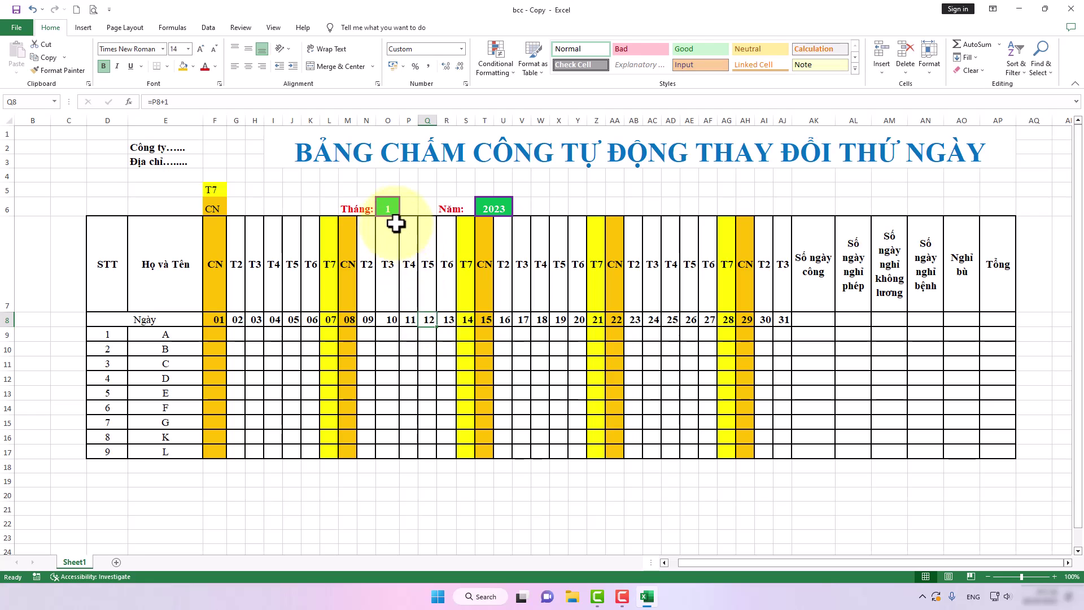
pyautogui.click(389, 209)
pyautogui.write('2')
pyautogui.click(411, 274)
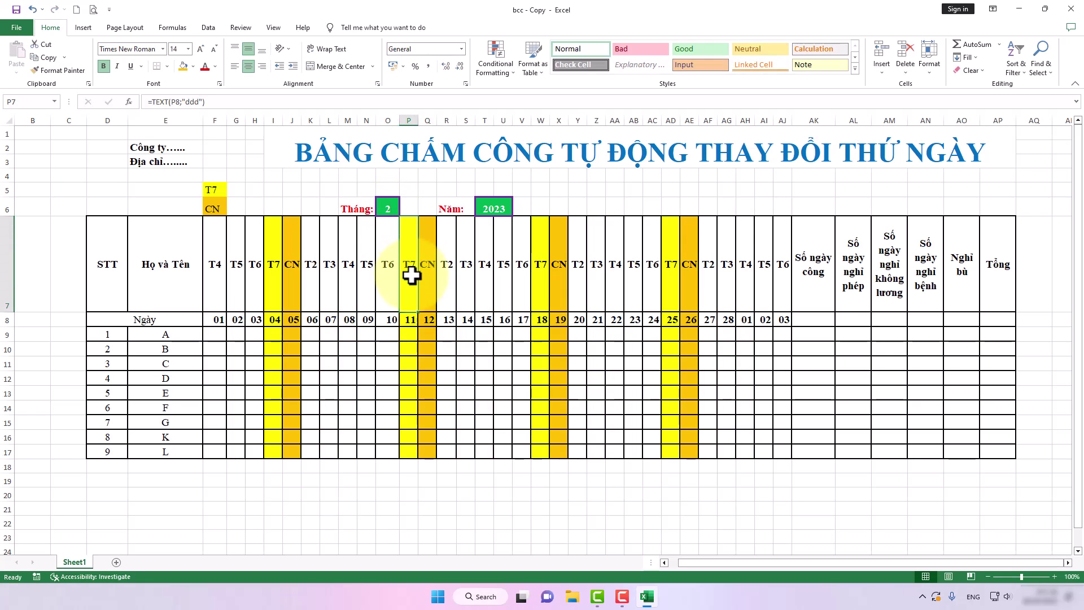
pyautogui.click(394, 209)
pyautogui.write('4')
pyautogui.click(401, 260)
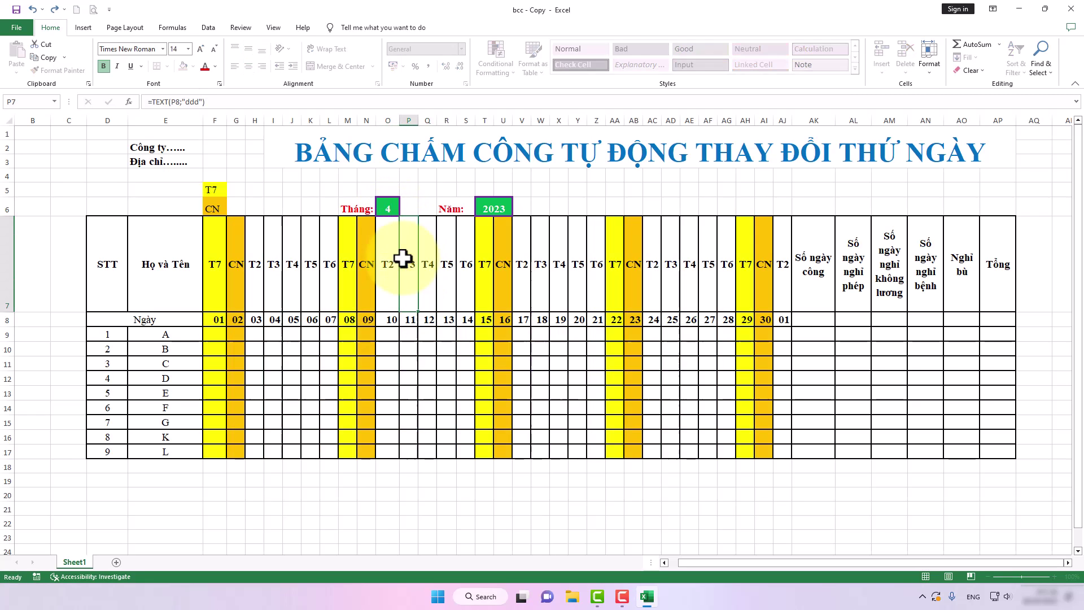
# Set the month in O6 to 6 so the sheet shows June 2023
pyautogui.click(393, 207)
pyautogui.write('6')
pyautogui.click(422, 282)
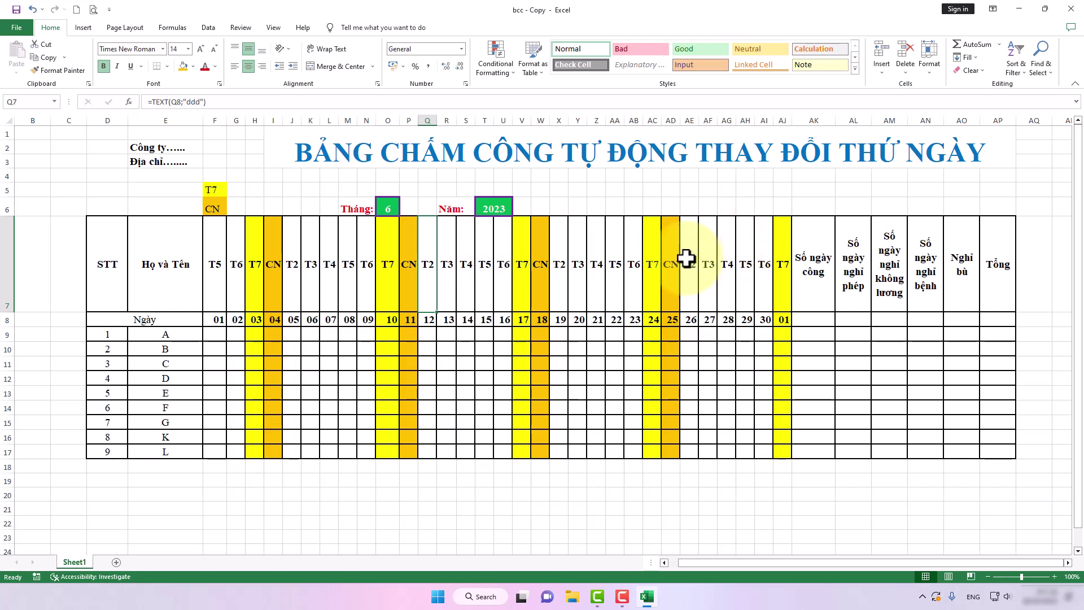
pyautogui.scroll(-2, 254, 380)
# Enter =DATE(T6;O6;1) in F21, giving 01/06/2023, and check it by briefly widening column F
pyautogui.click(215, 418)
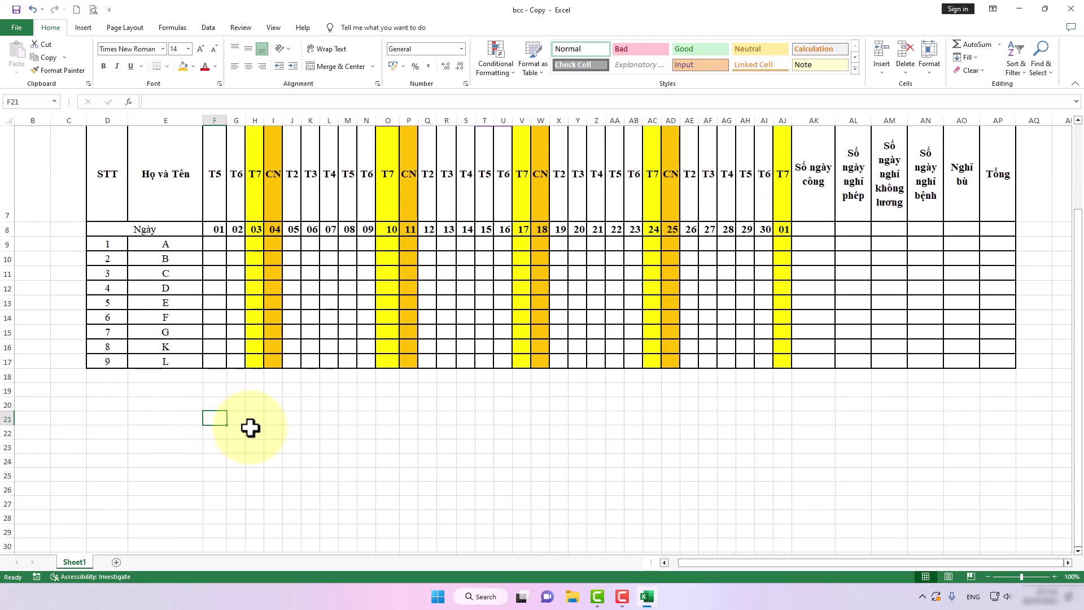
pyautogui.write('i')
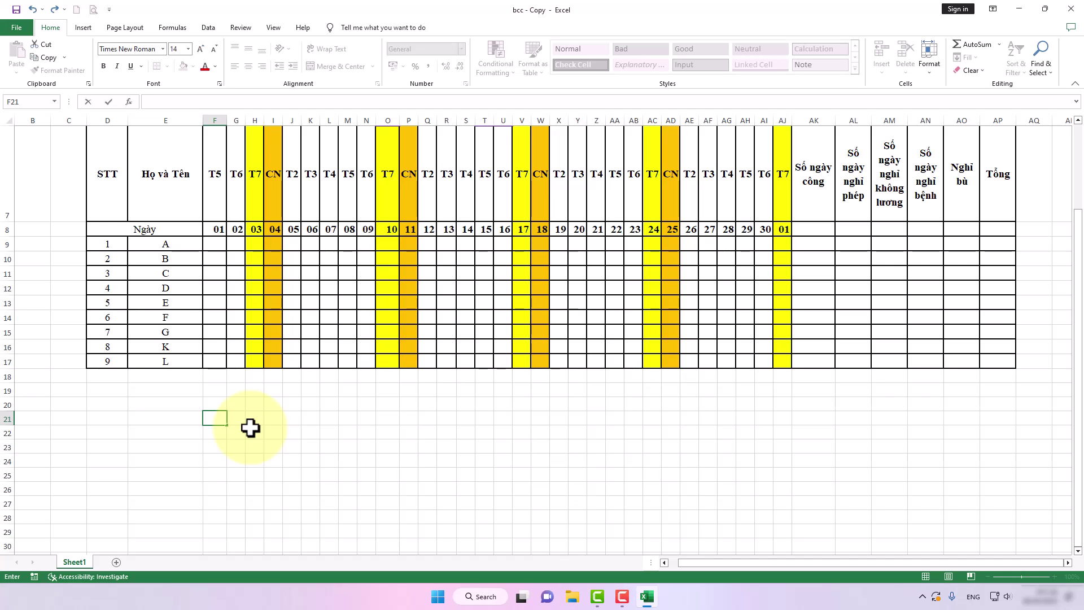
pyautogui.write('=')
pyautogui.write('if')
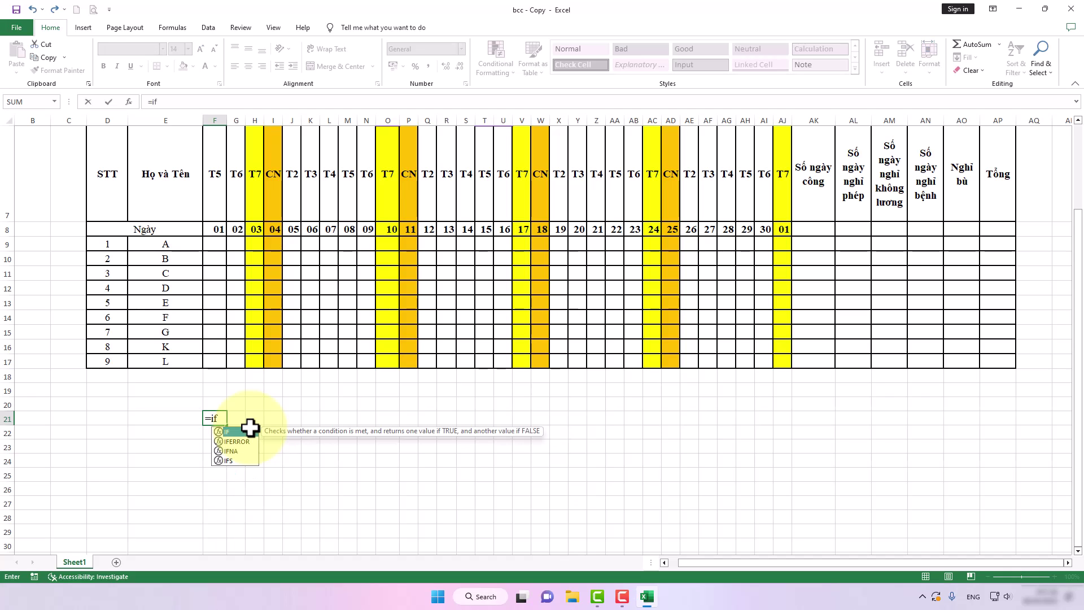
pyautogui.write('(')
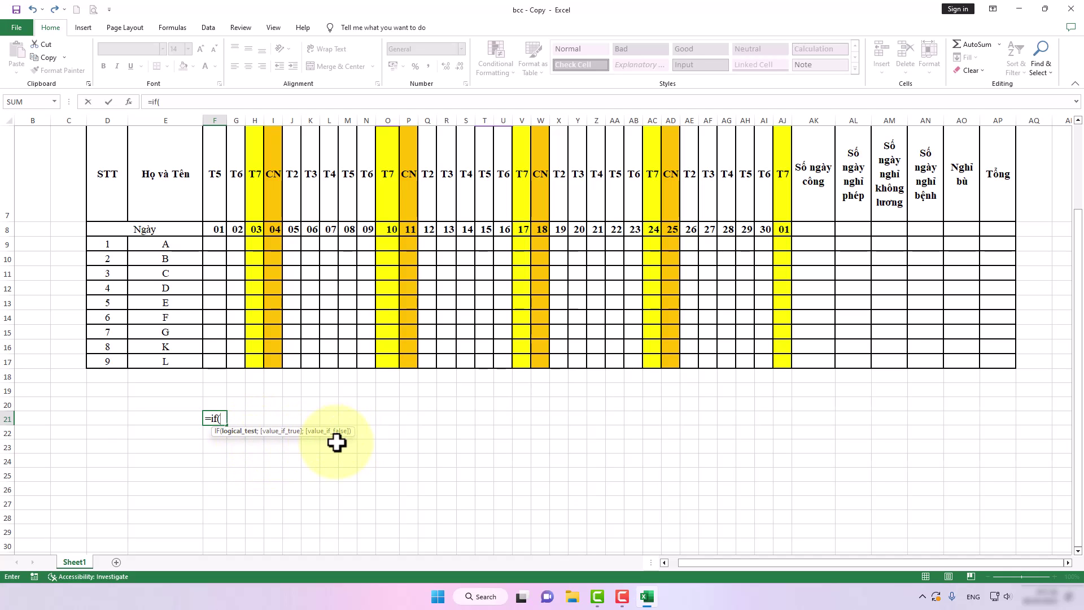
pyautogui.press('BackSpace')
pyautogui.press('BackSpace')
pyautogui.press('BackSpace')
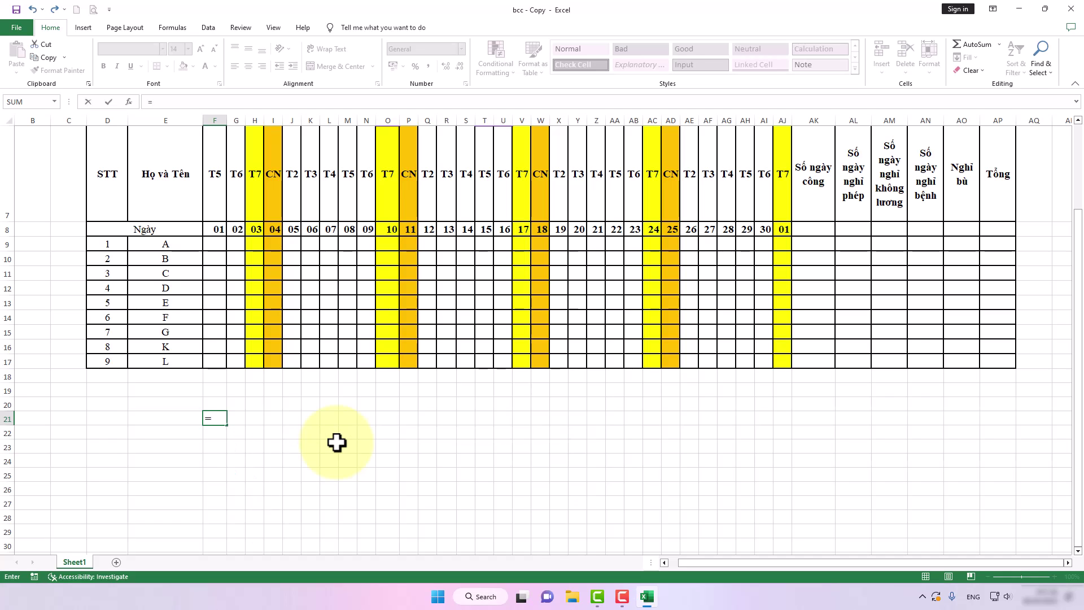
pyautogui.write('date')
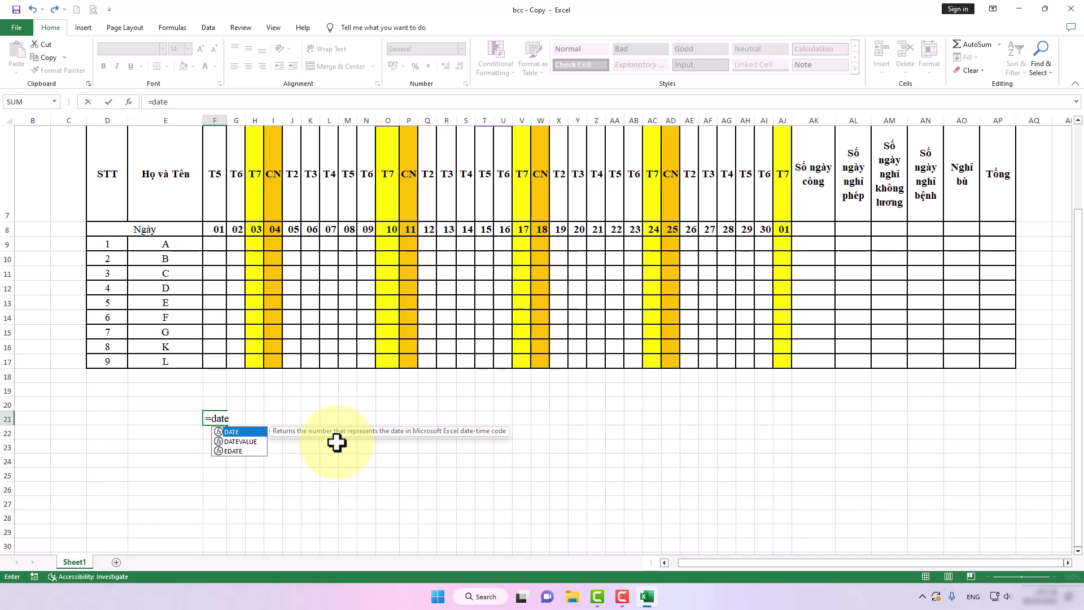
pyautogui.write('(')
pyautogui.scroll(2, 321, 230)
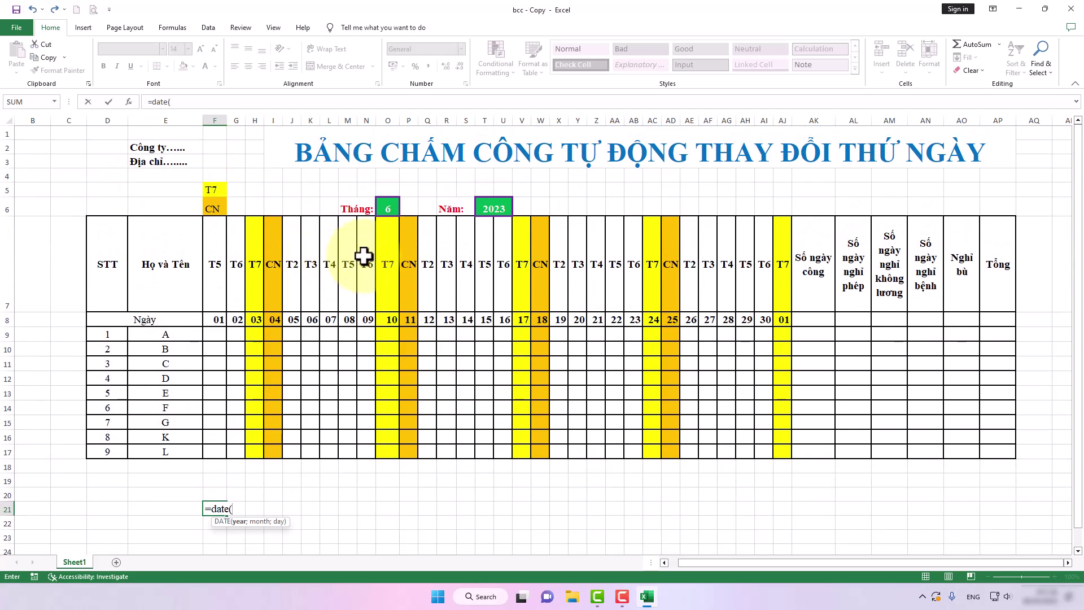
pyautogui.click(502, 209)
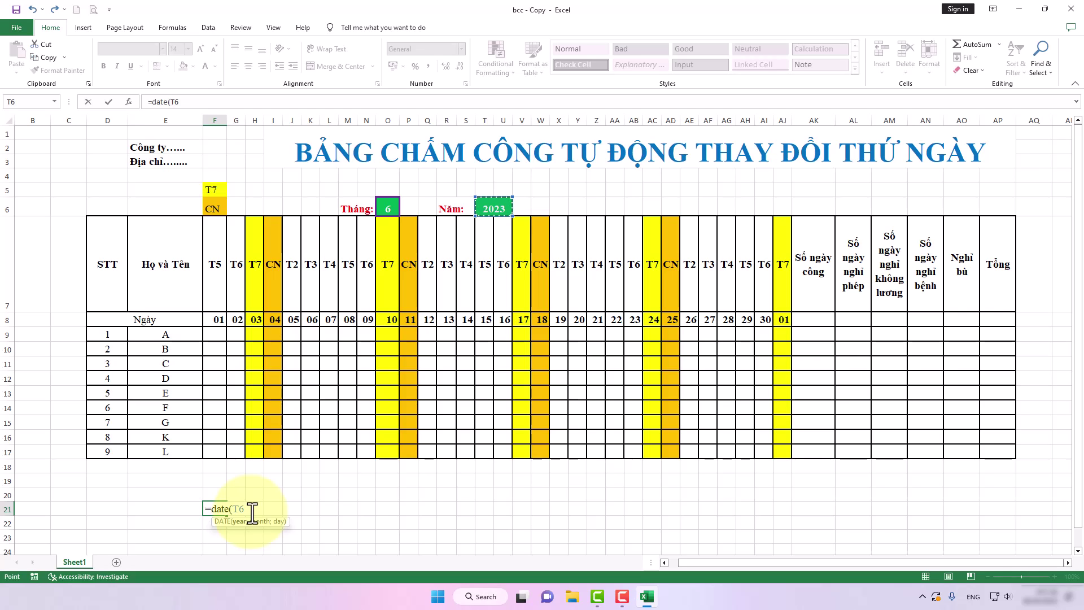
pyautogui.write(',')
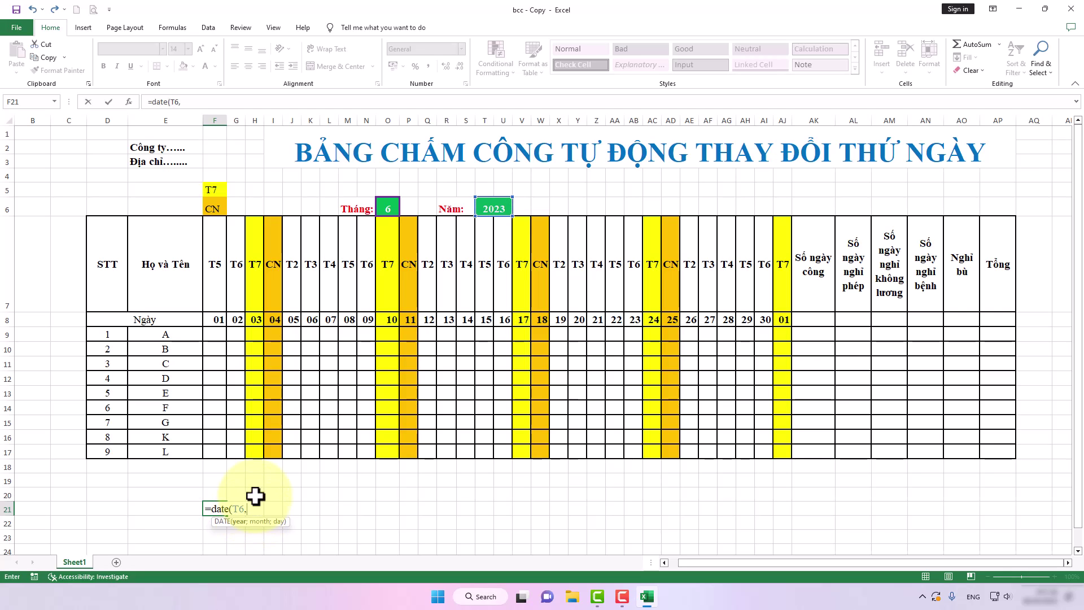
pyautogui.write(';')
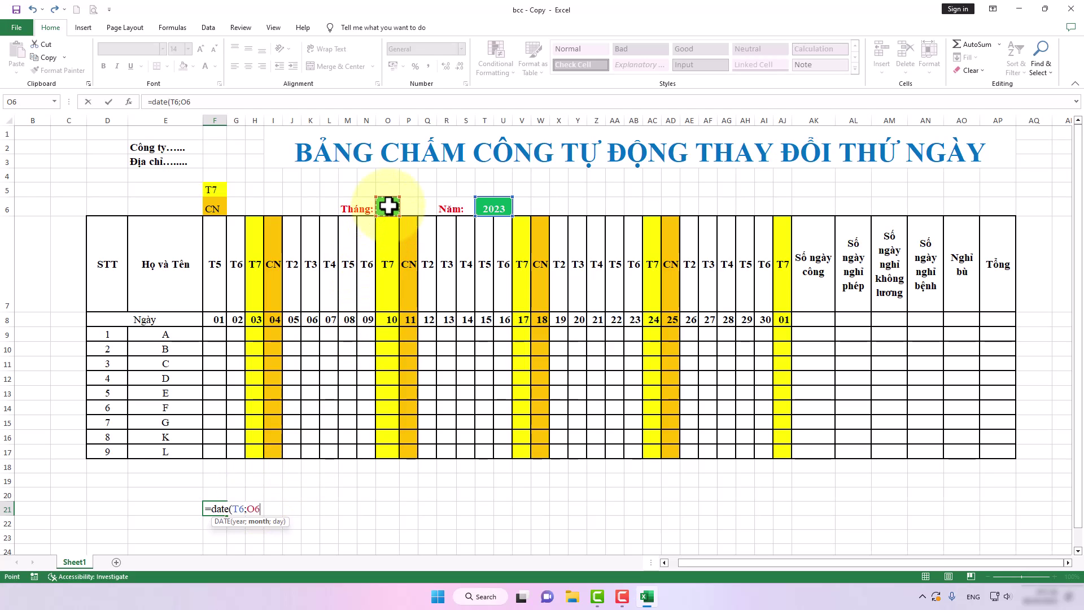
pyautogui.write(';1')
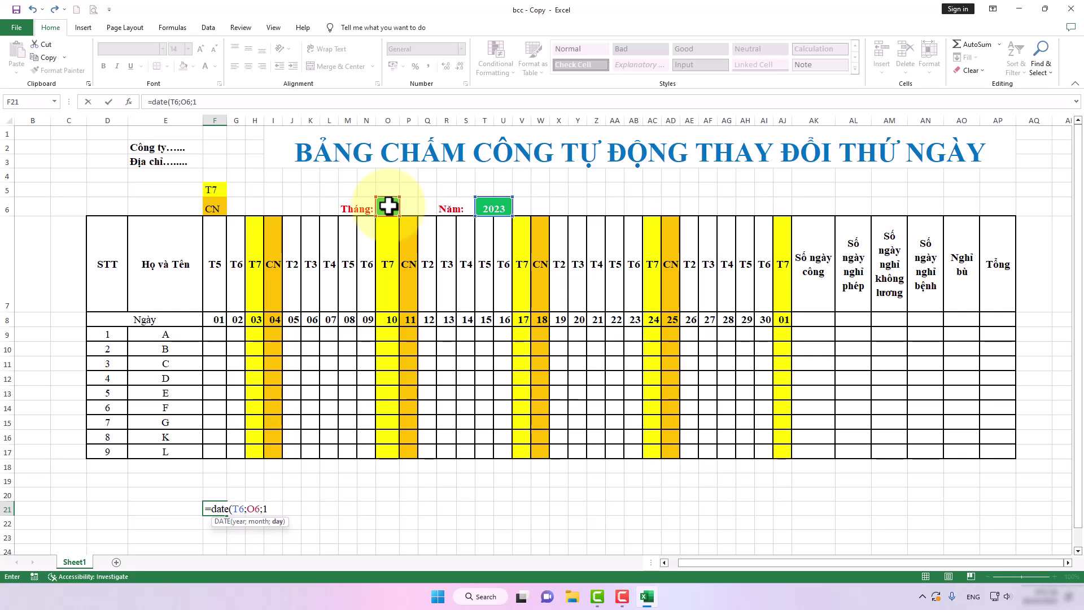
pyautogui.press('Return')
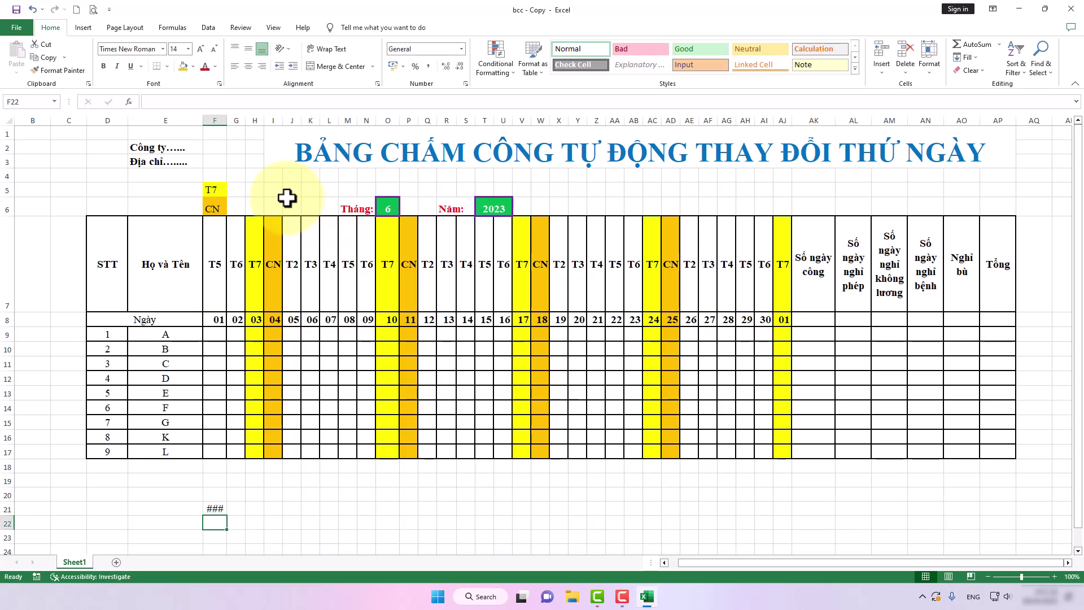
pyautogui.moveTo(228, 120); pyautogui.dragTo(265, 118)
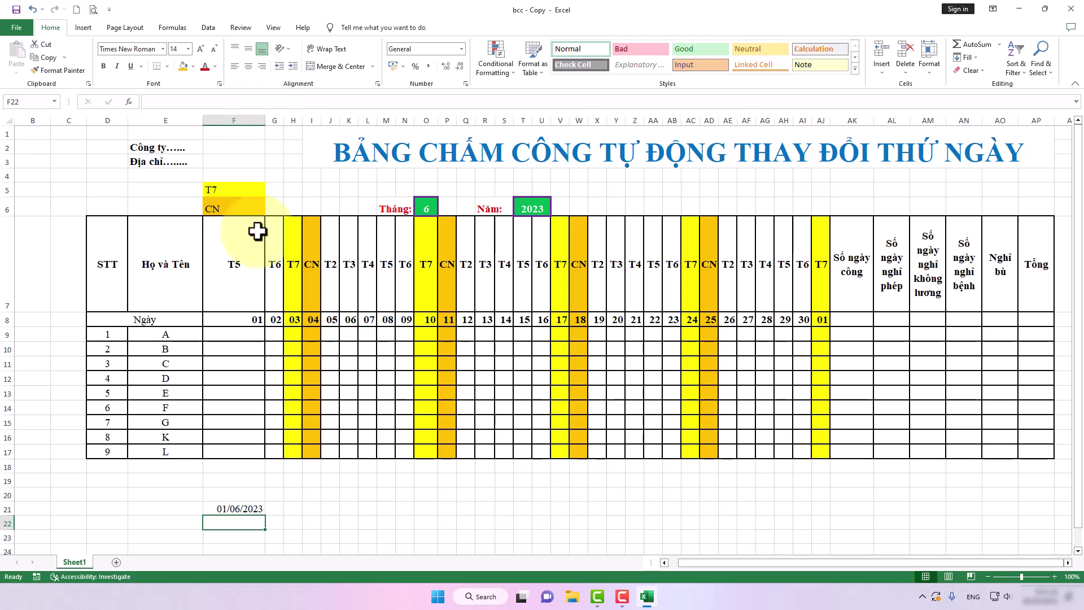
pyautogui.hotkey('ctrl', 'z')
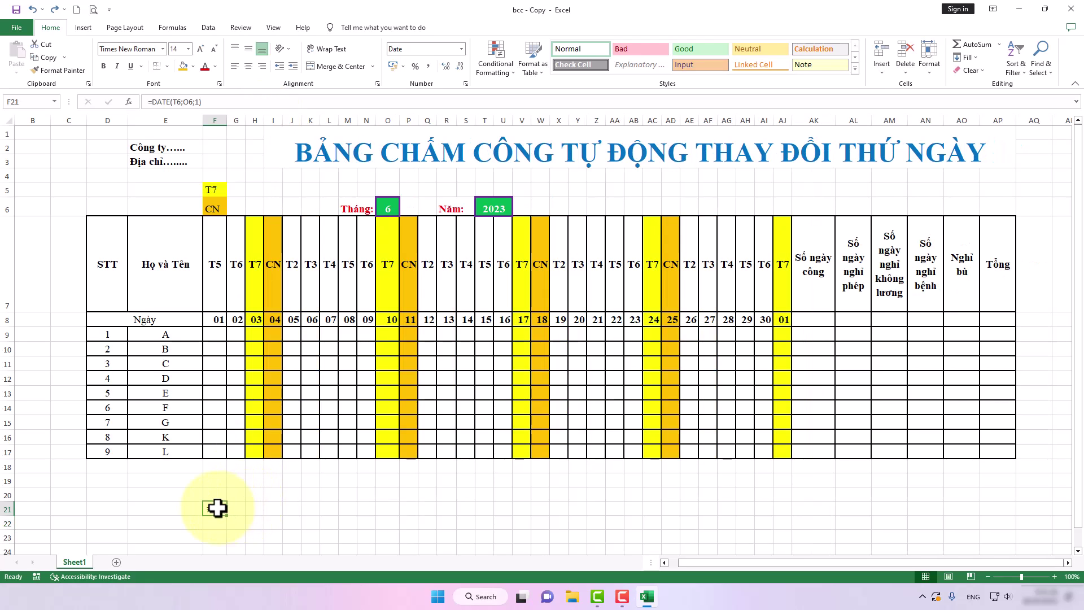
pyautogui.click(216, 508)
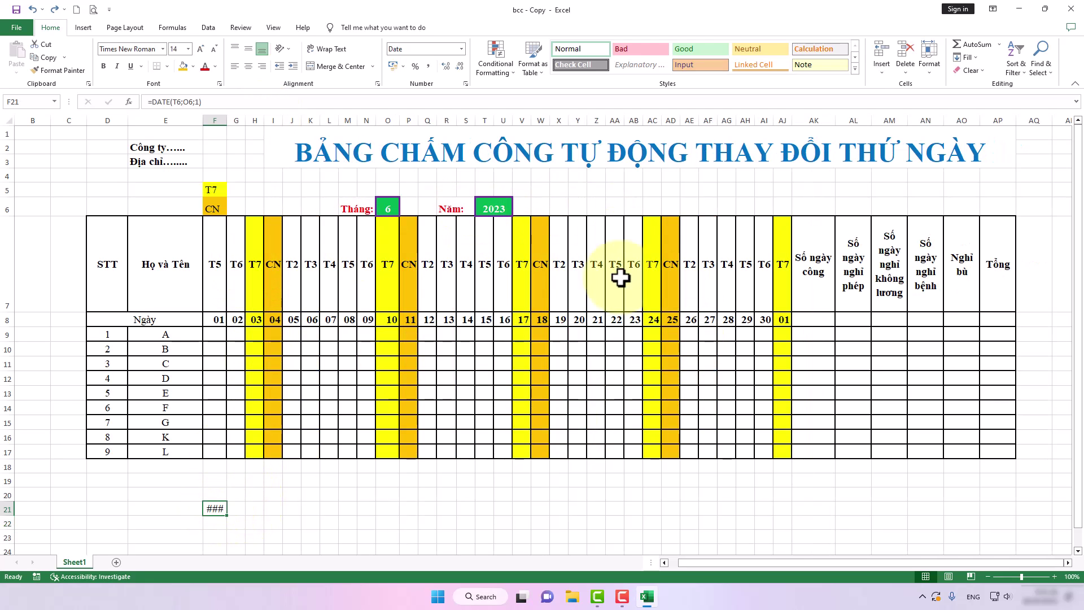